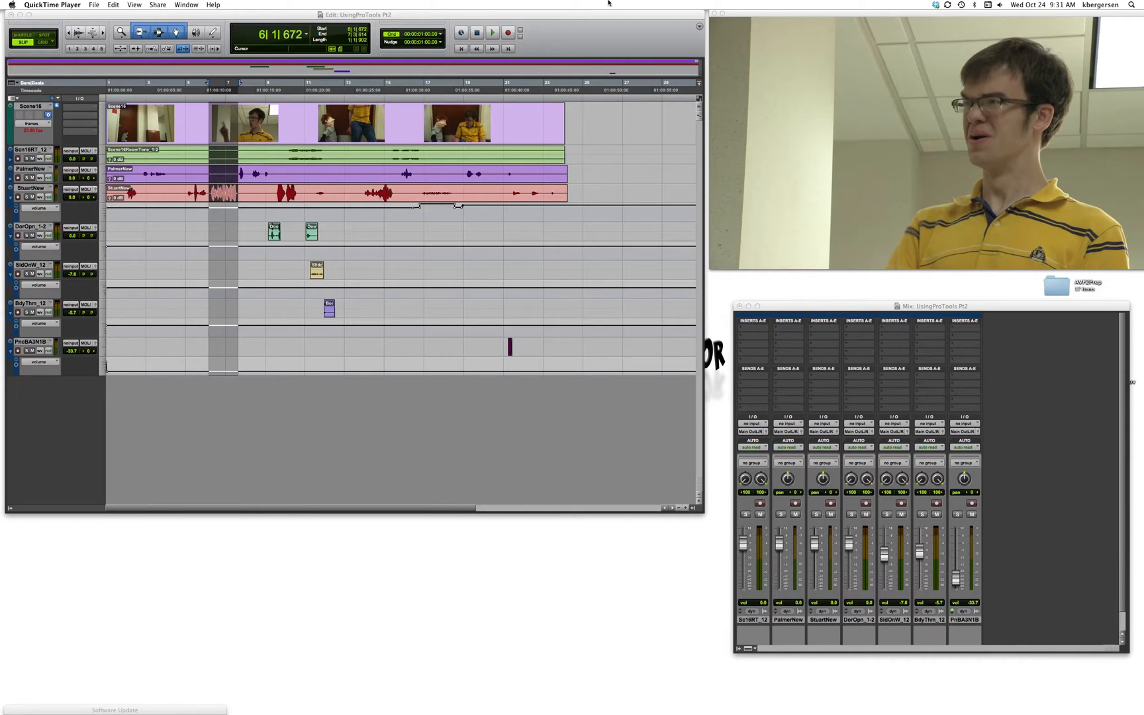
Place the playhead near bar 8 and nudge it forward in one-second increments to about bar 11, beat 2
click(252, 86)
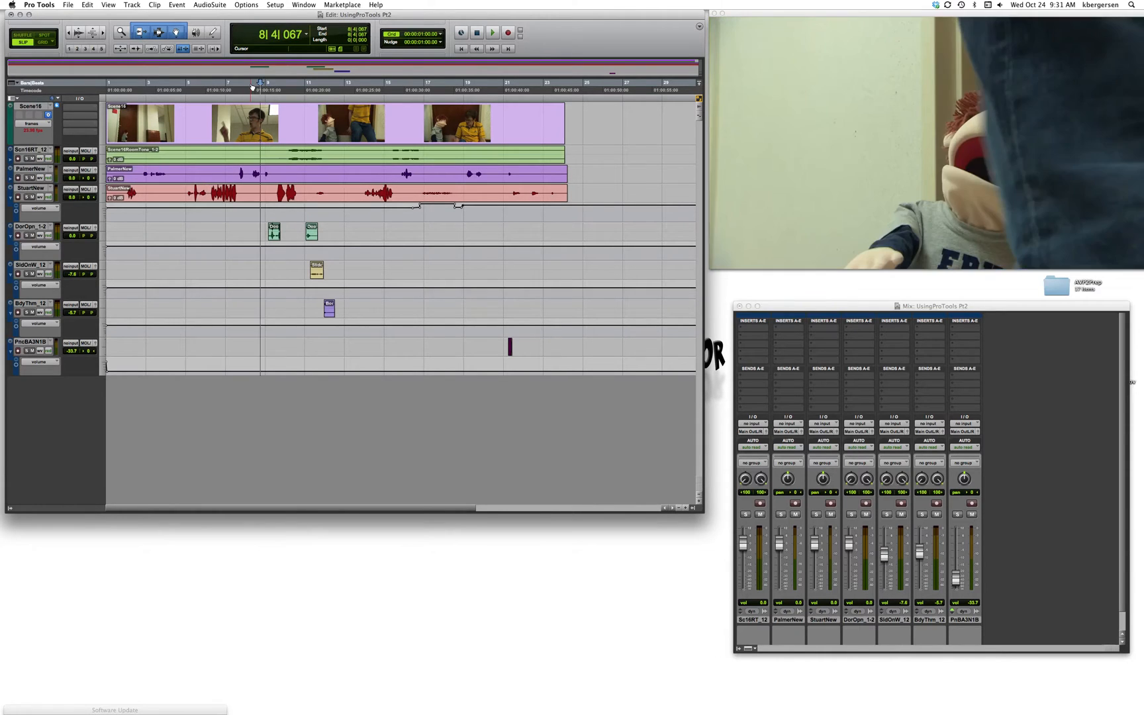
key(space)
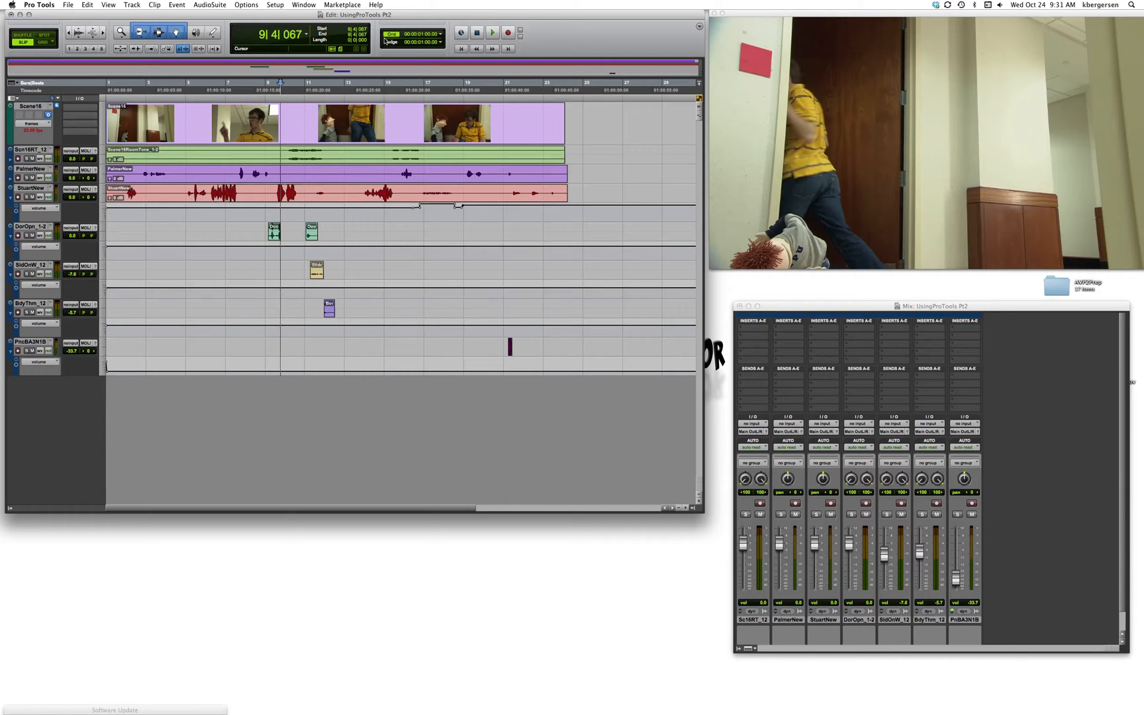
key(space)
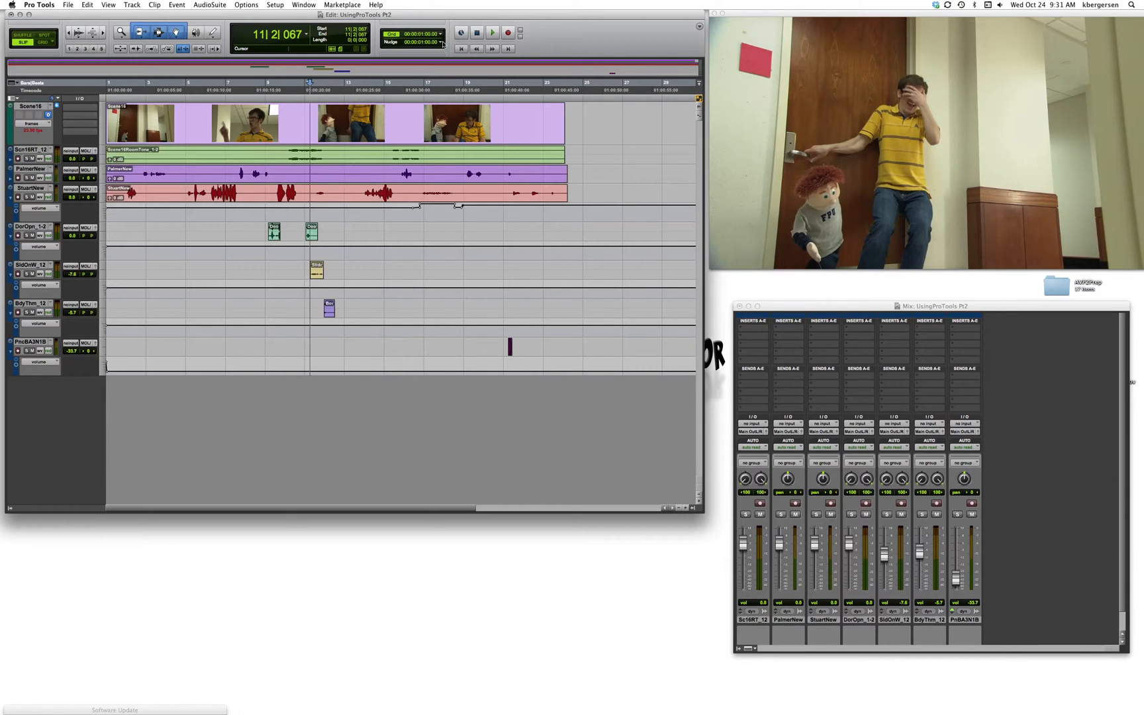
Set the nudge value to 1 frame and nudge the playhead back and forth around bar 11, beat 2
click(442, 43)
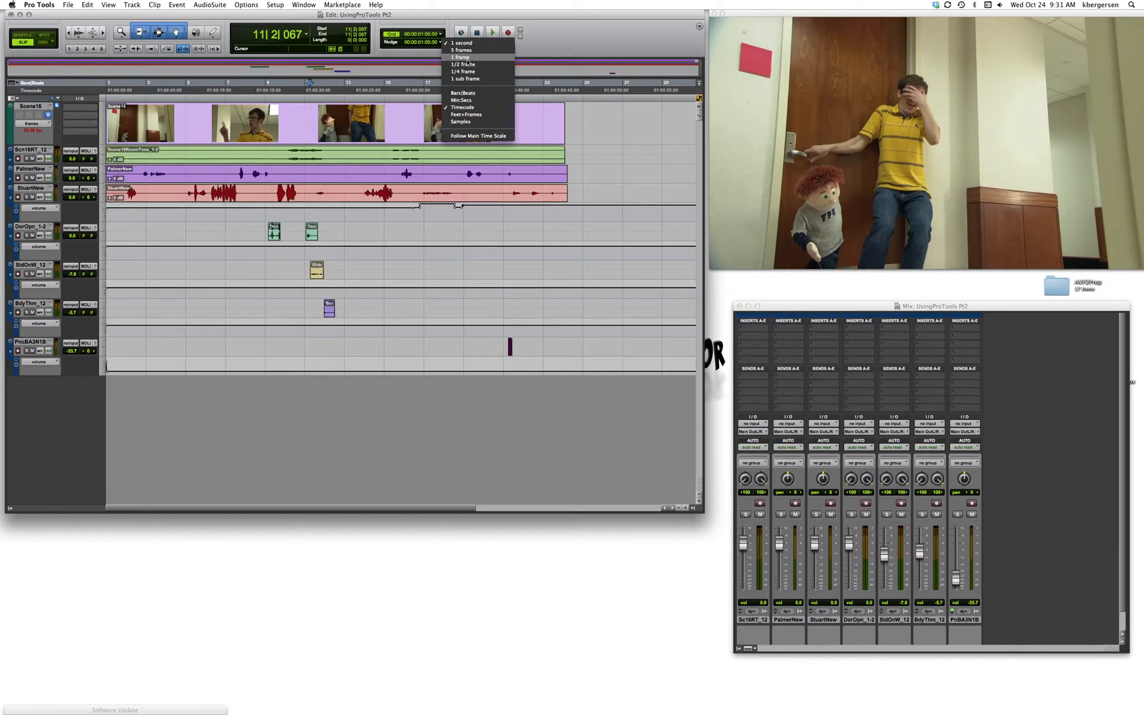
click(467, 59)
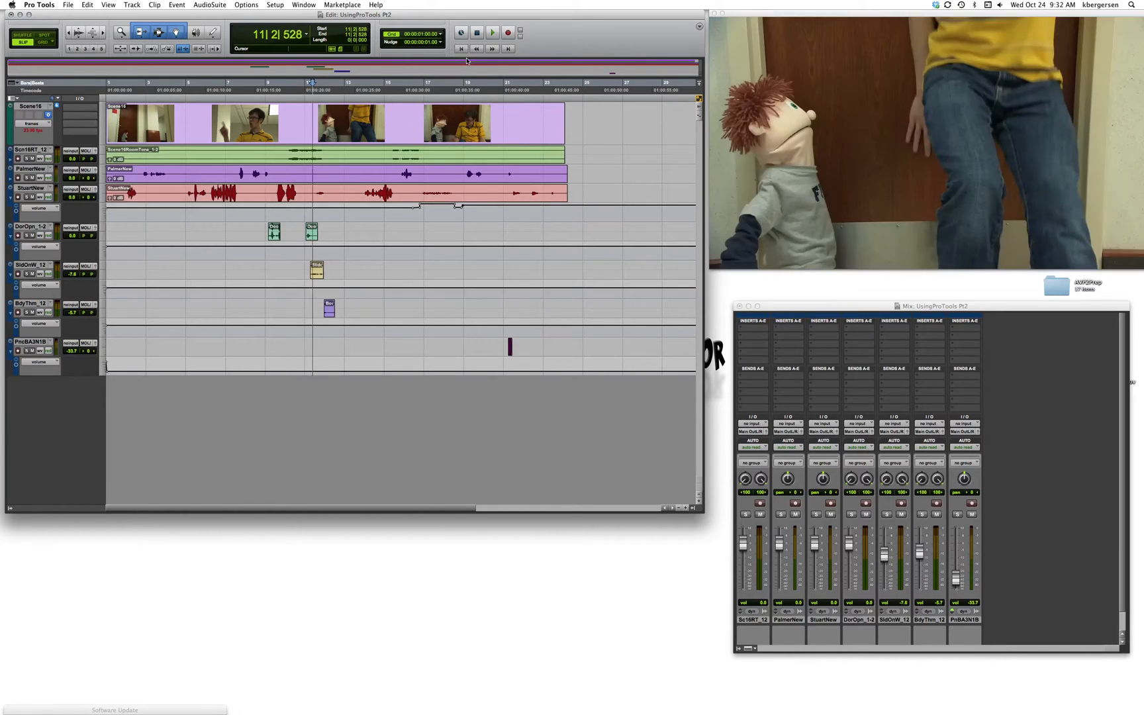
key(KP_Add)
key(KP_Subtract)
key(KP_Subtract)
key(KP_Subtract)
key(KP_Subtract)
key(KP_Subtract)
key(KP_Add)
key(KP_Add)
key(KP_Add)
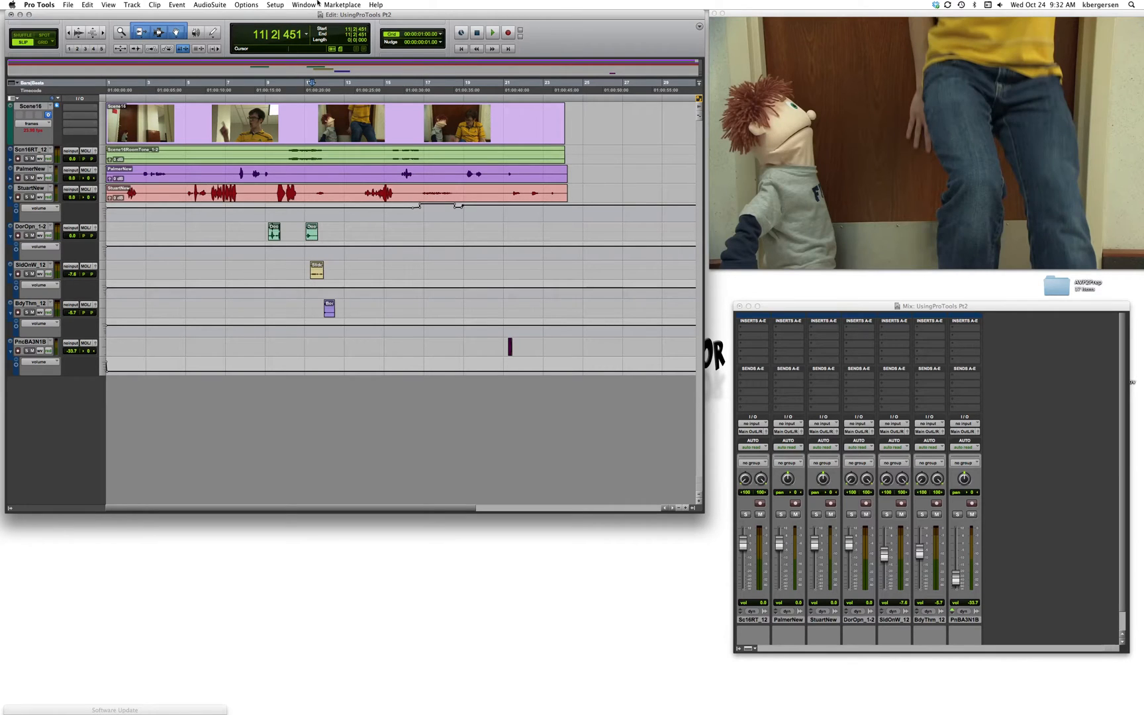
Hide the transport controls in the Edit window
click(304, 5)
click(330, 5)
right_click(530, 38)
click(549, 49)
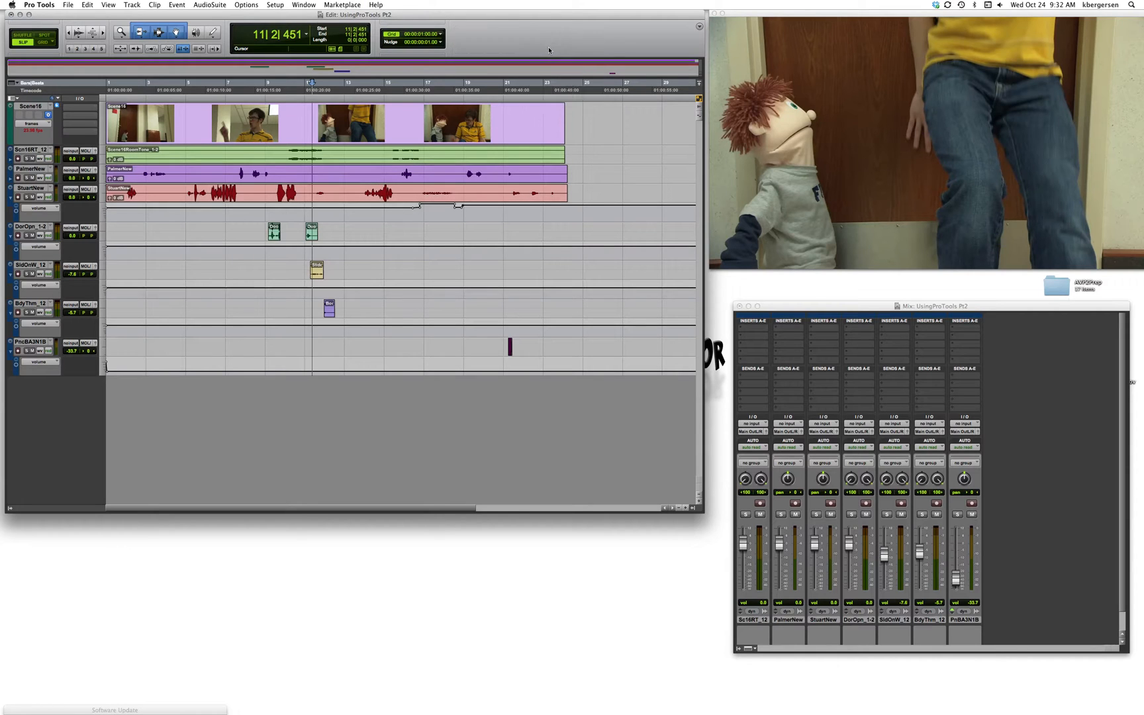
Open and close the floating Transport window, and show the transport controls in the Edit window again
click(310, 5)
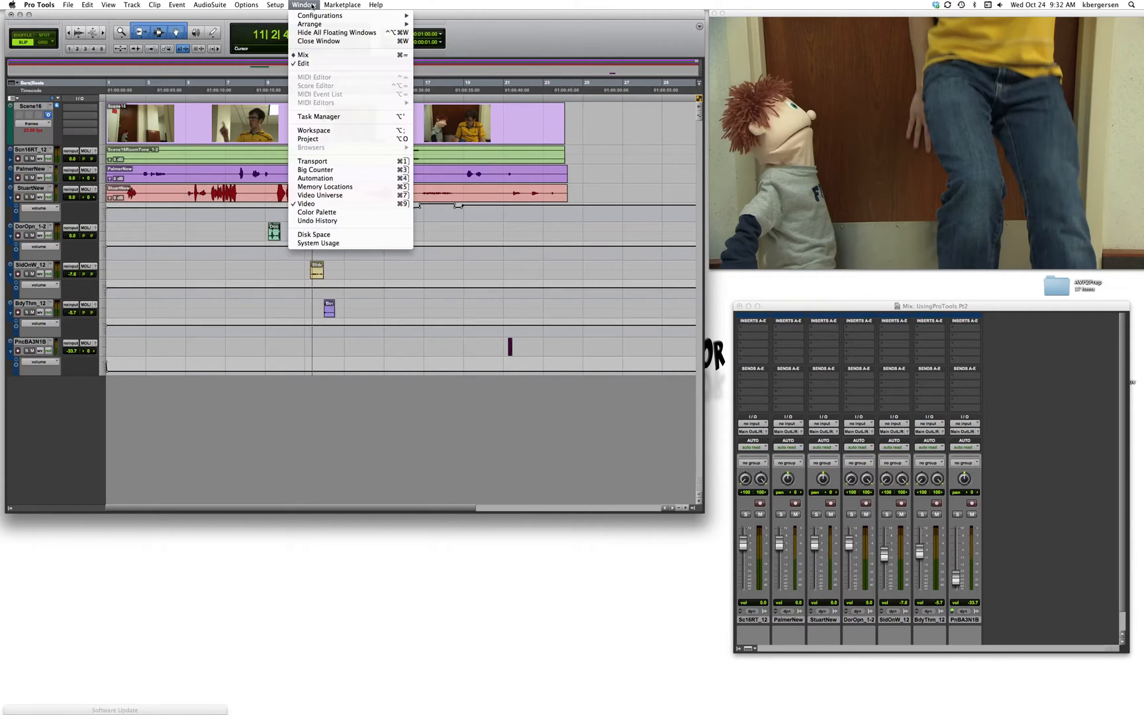
click(323, 169)
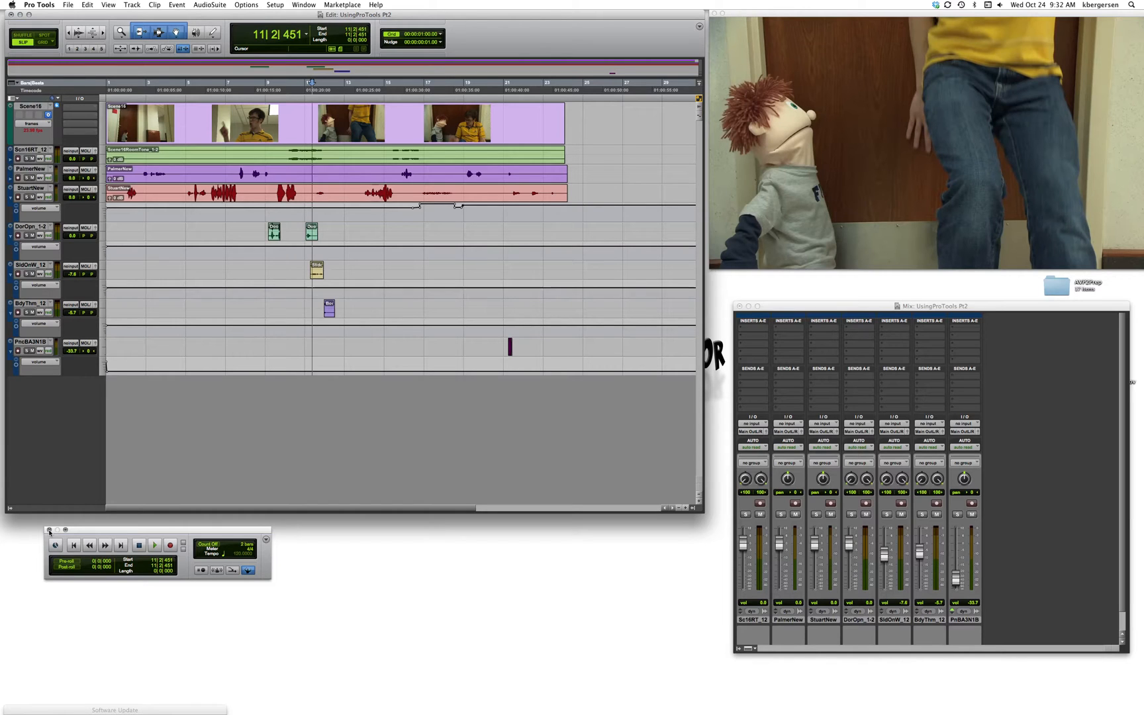
click(49, 531)
right_click(485, 32)
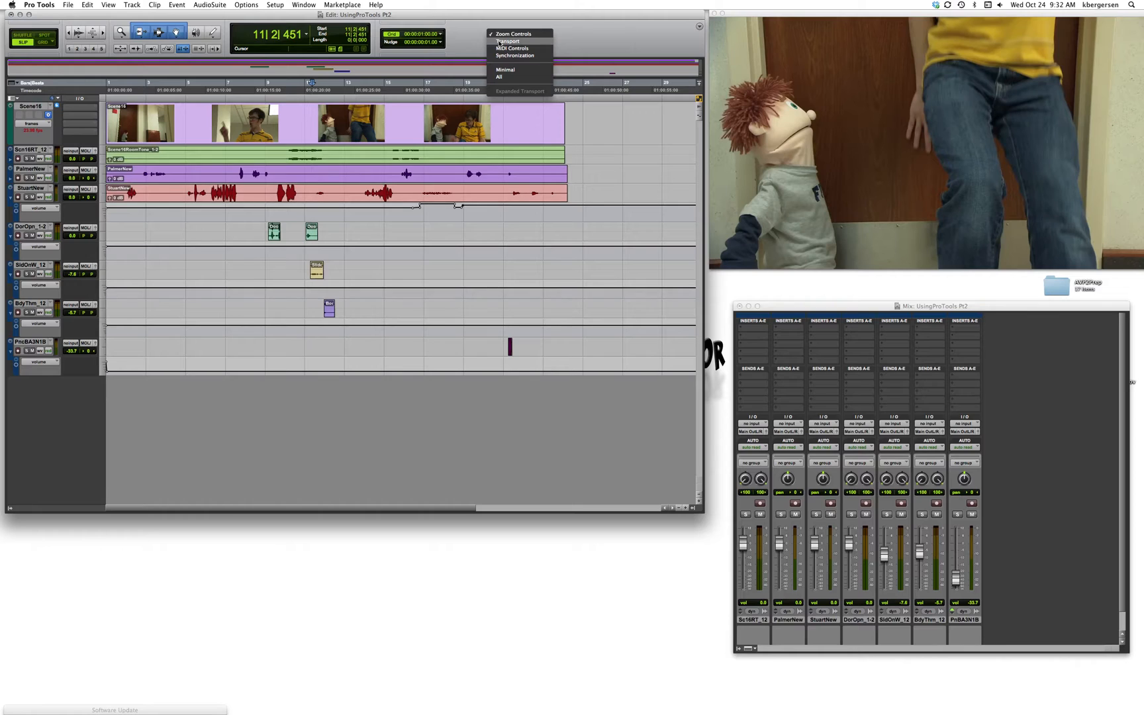
click(499, 42)
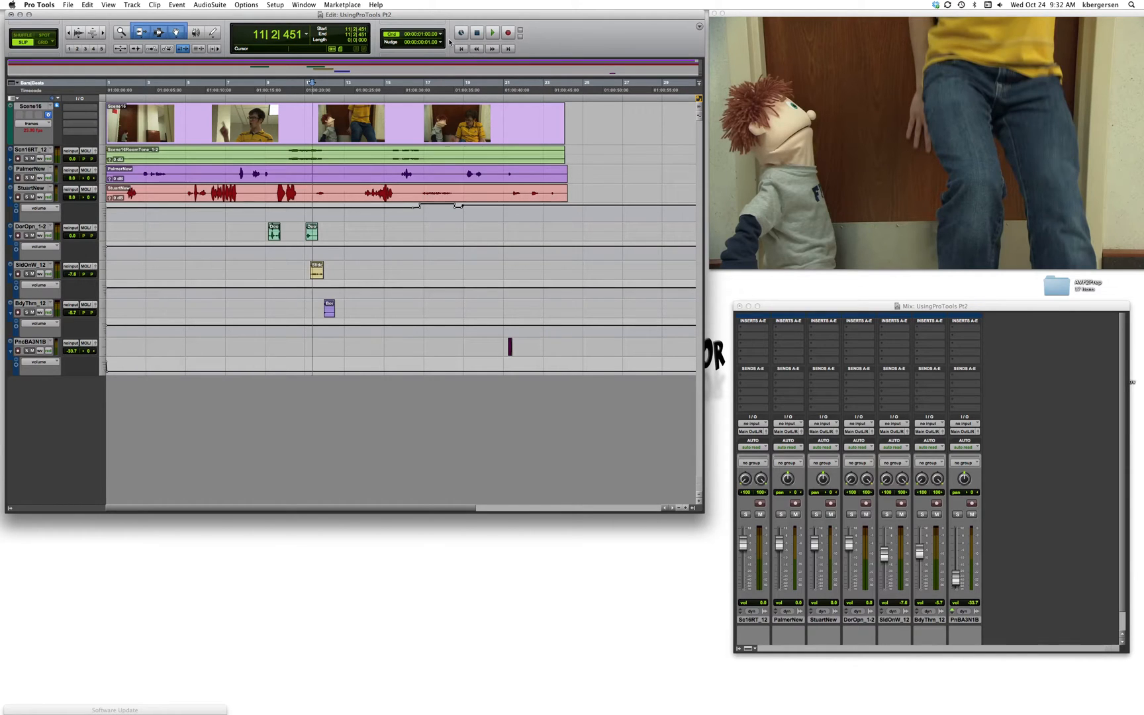
Enable Loop Playback and audition the timeline range from 6|1|240 to about 7|4 as a loop
click(245, 5)
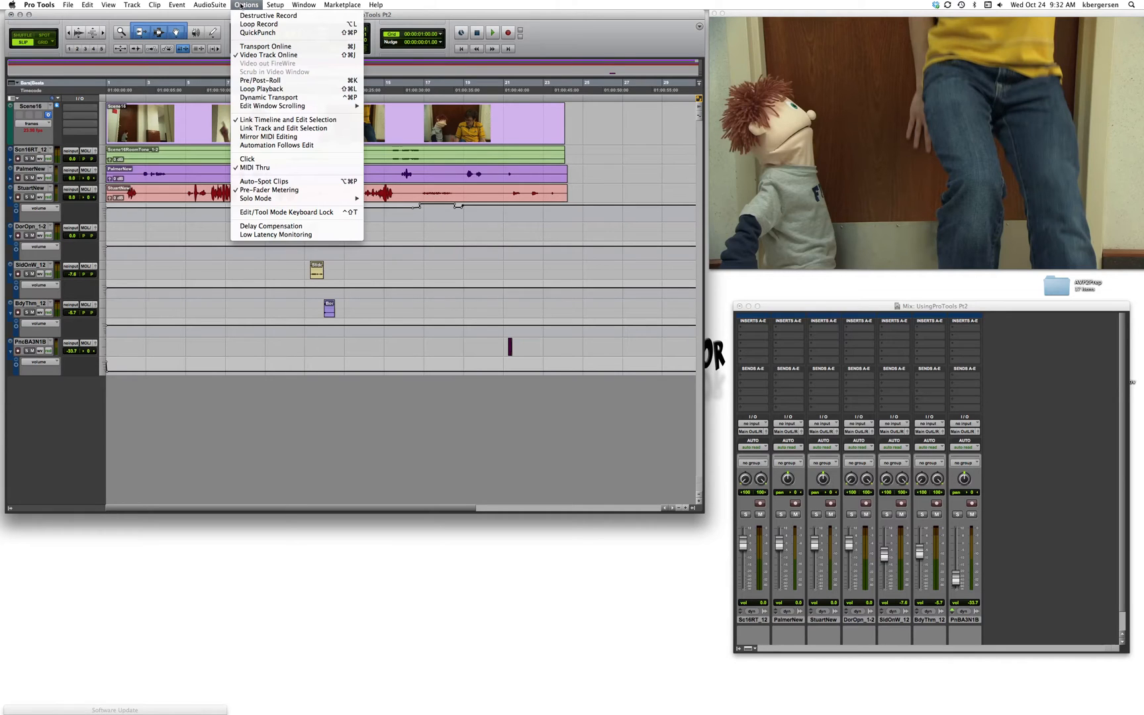
click(258, 89)
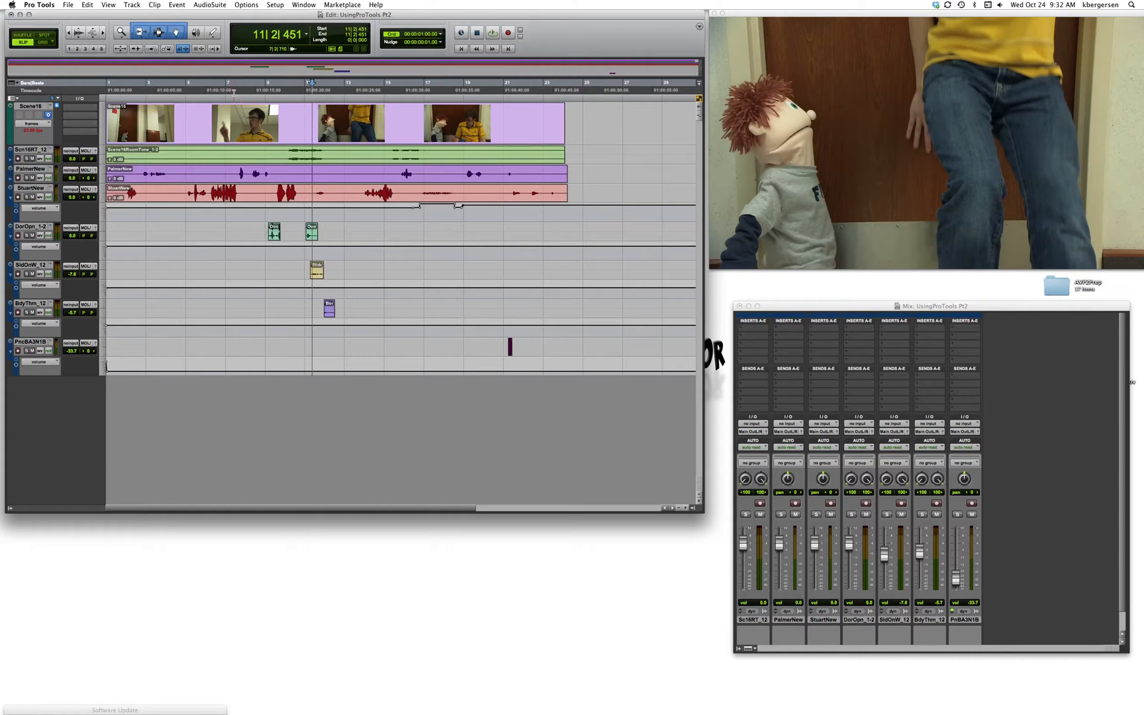
click(207, 86)
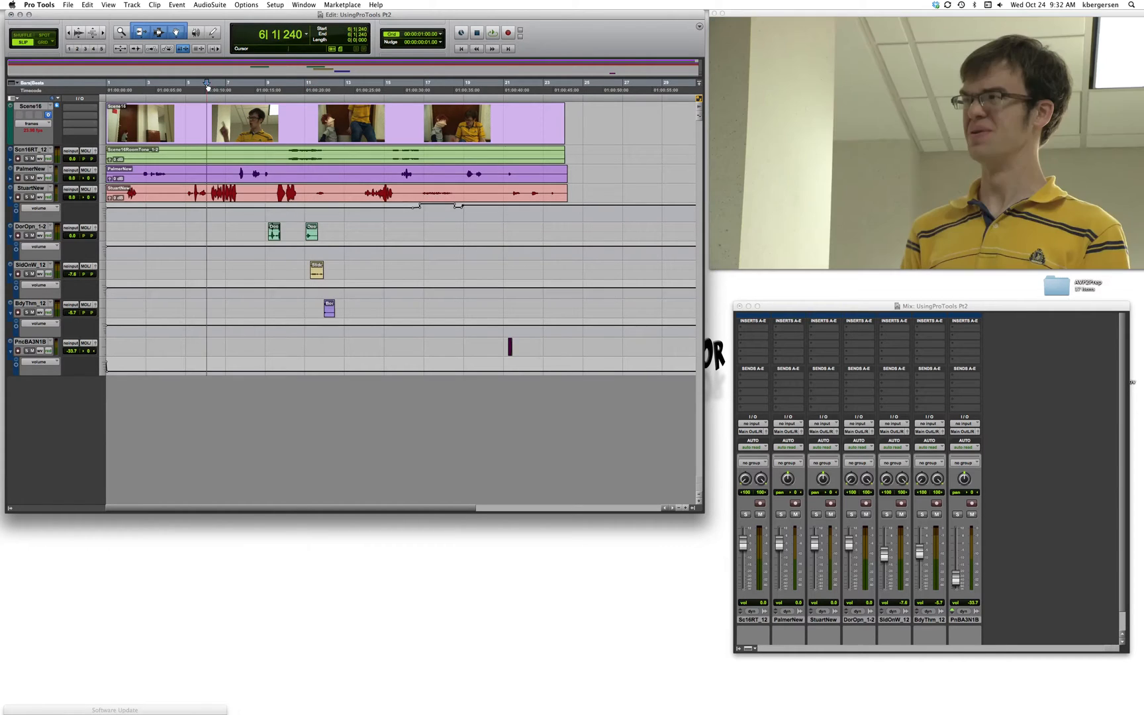
drag(208, 88, 240, 98)
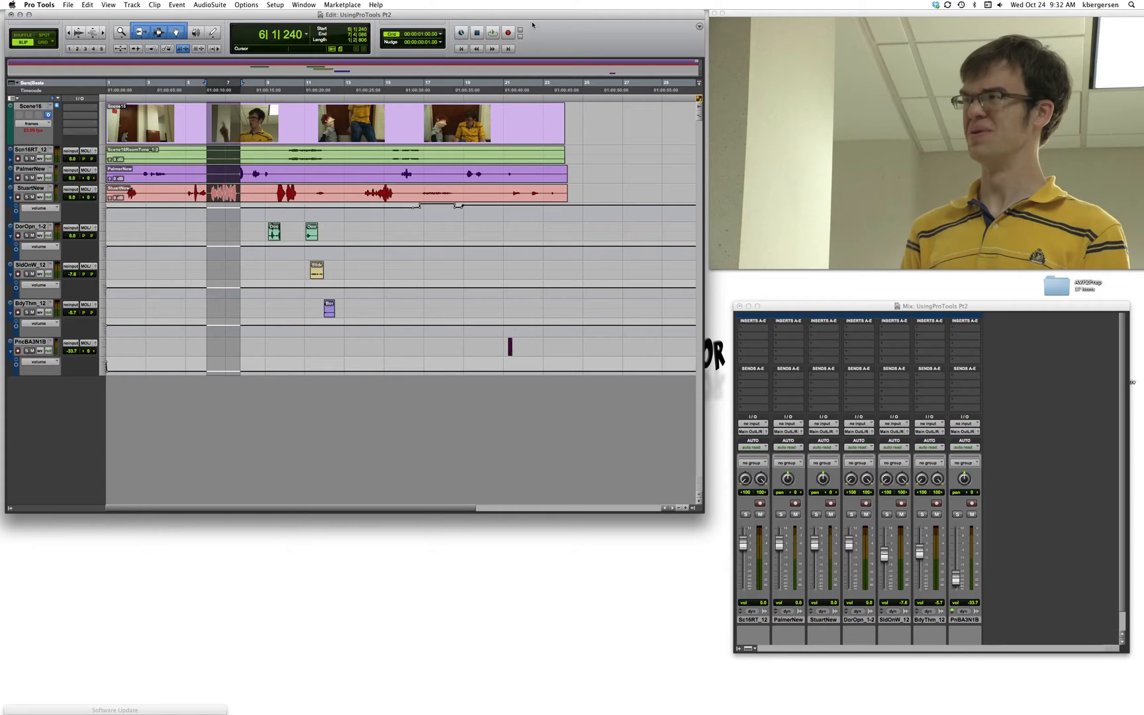
click(494, 33)
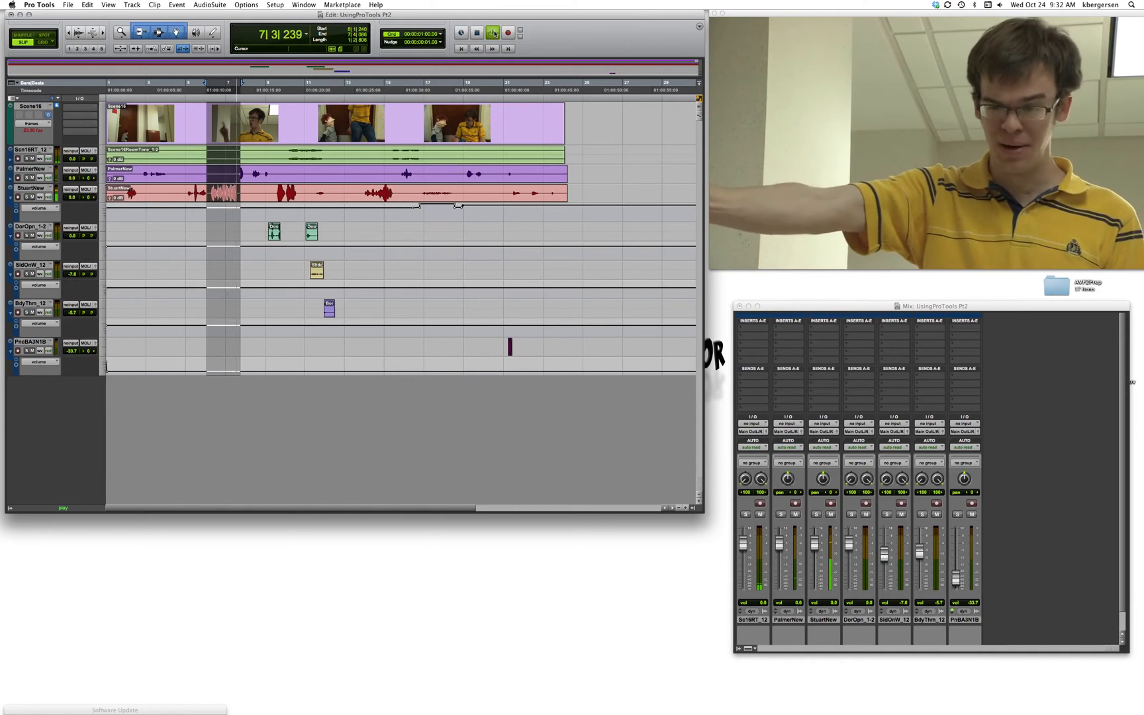
click(494, 33)
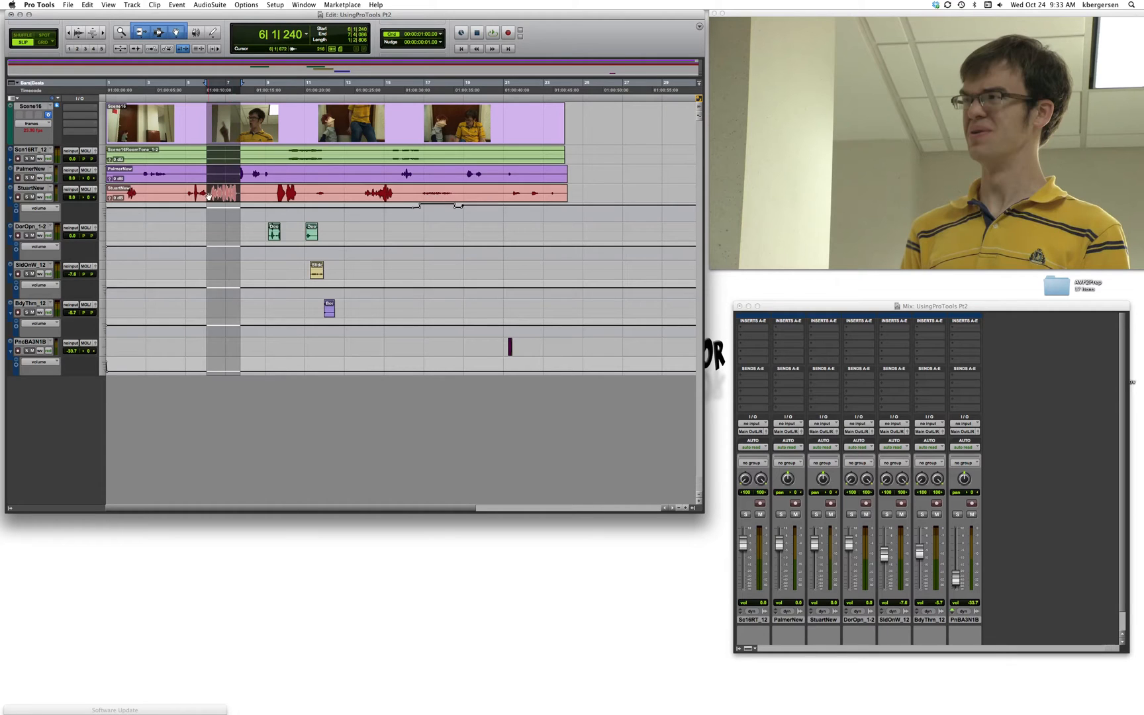
Create one new stereo Master Fader track
click(133, 5)
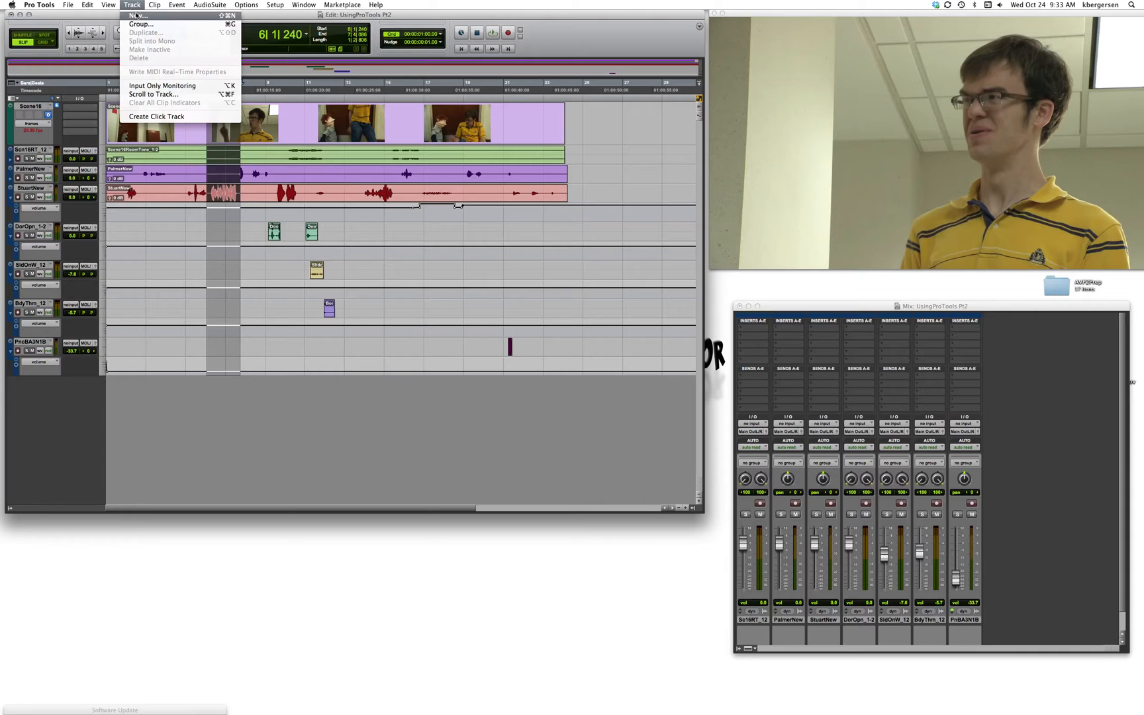
click(135, 15)
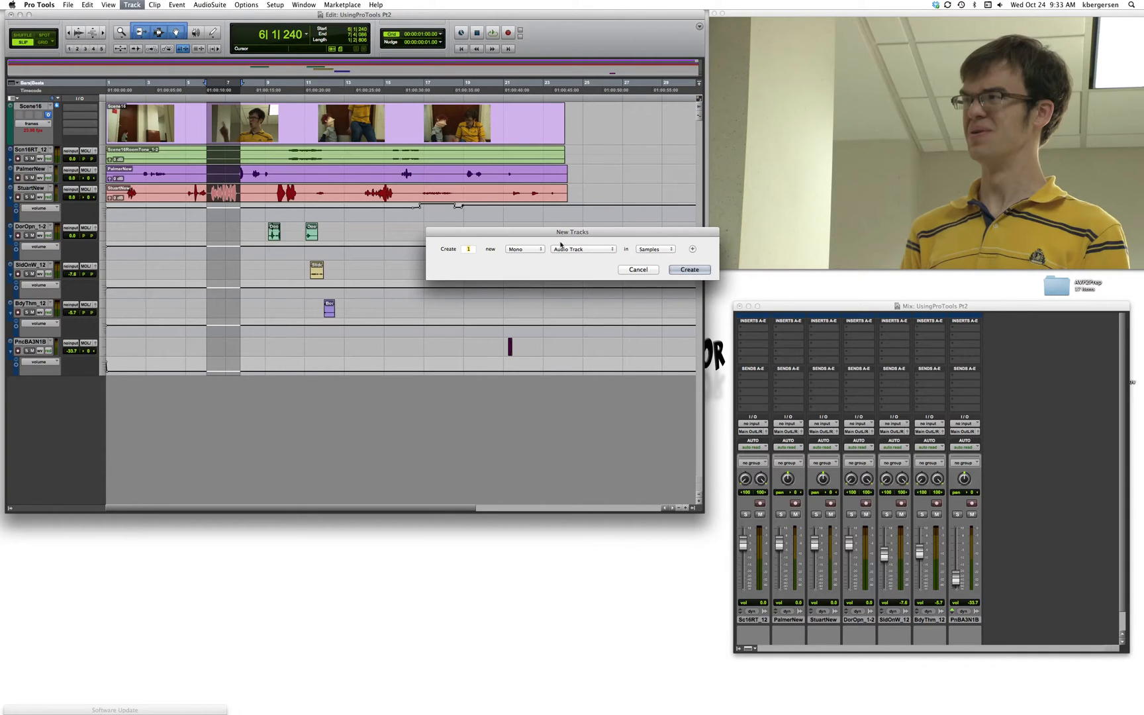
click(612, 250)
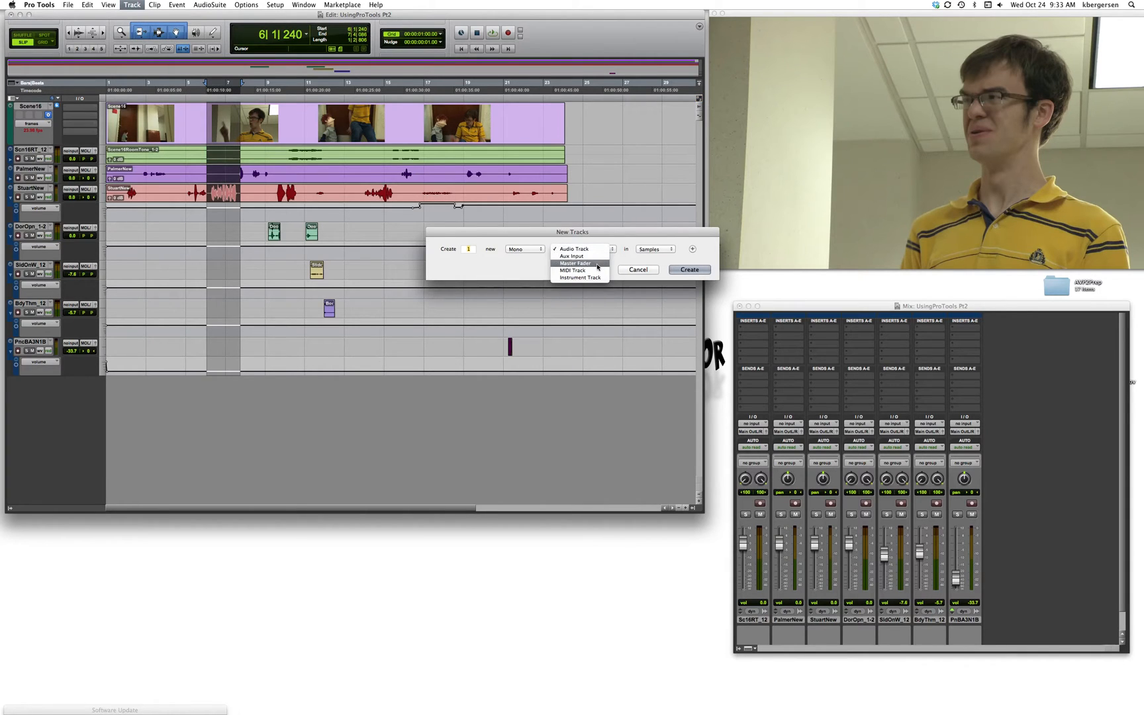
click(598, 264)
click(530, 249)
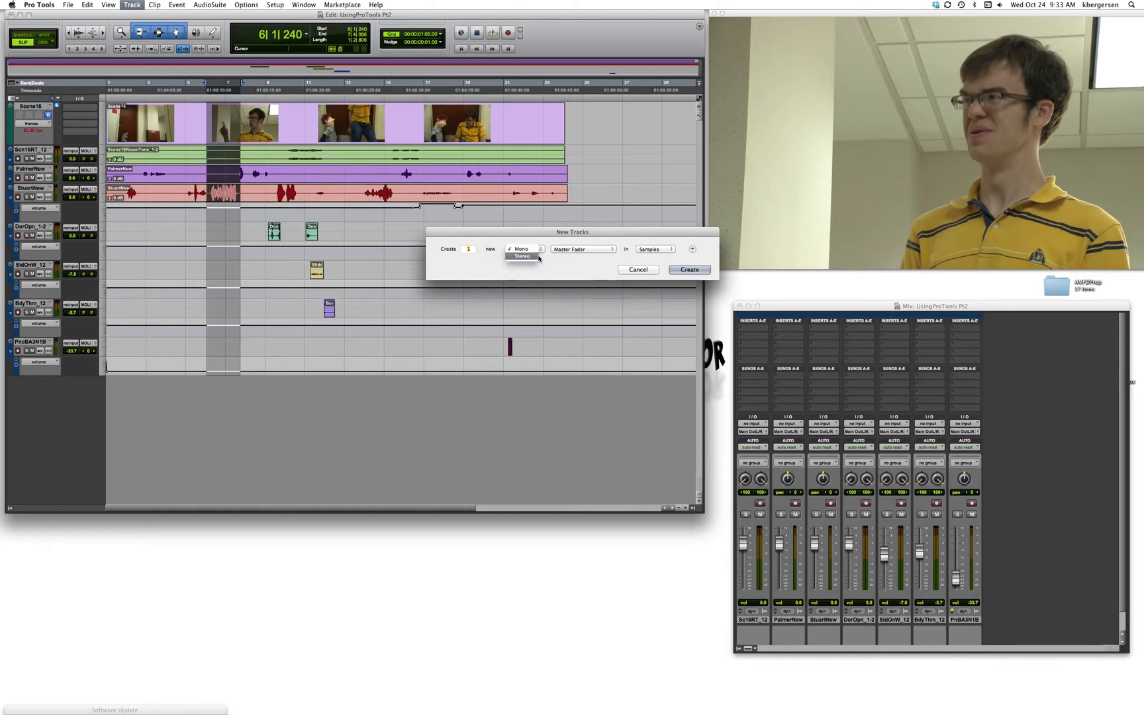
click(530, 256)
key(Return)
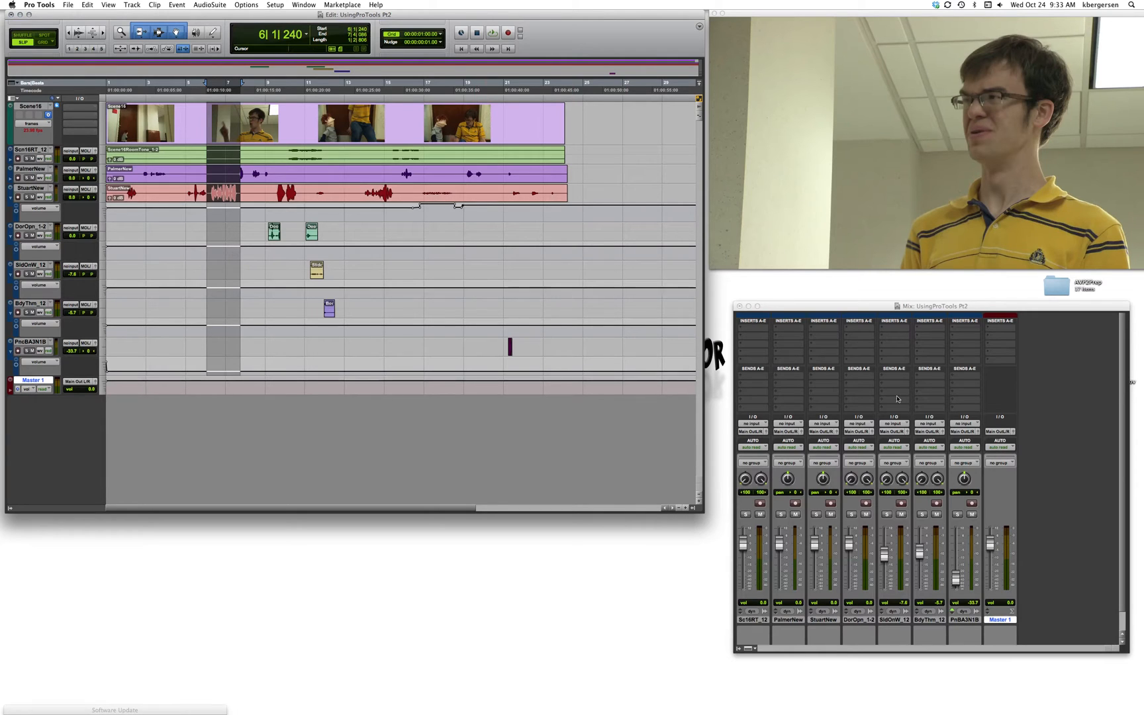
Insert the AIR Reverb (mono) plug-in on the StuartNew track and start looped playback of the selection
drag(864, 302, 859, 296)
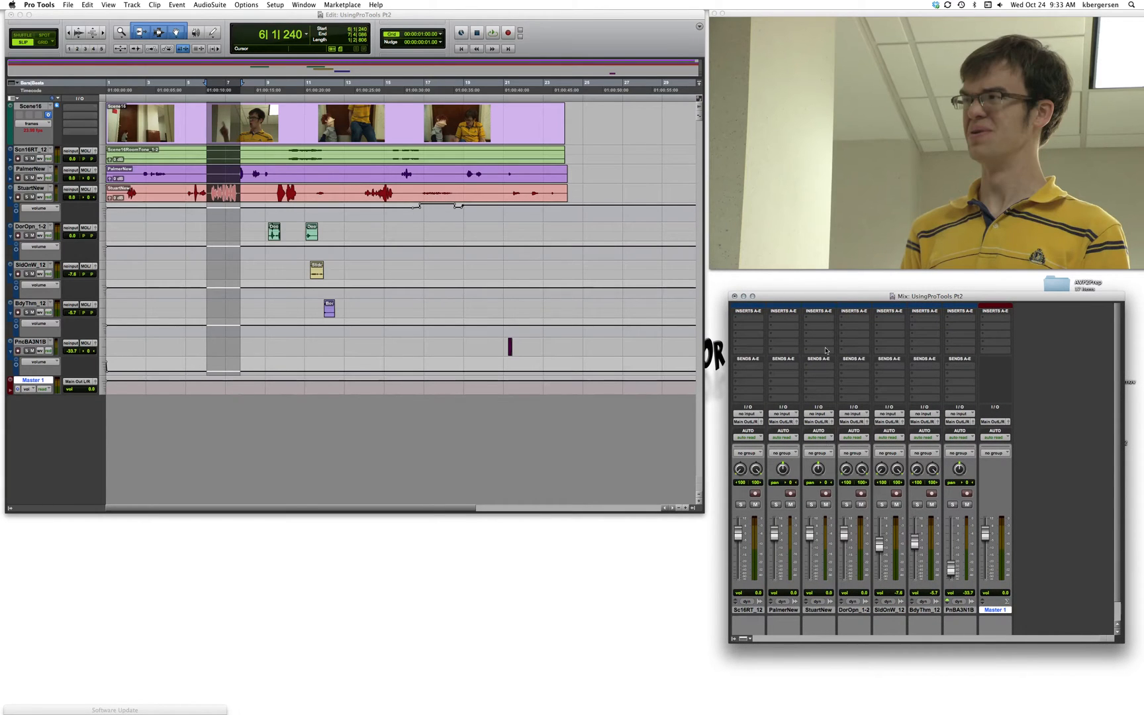
click(821, 322)
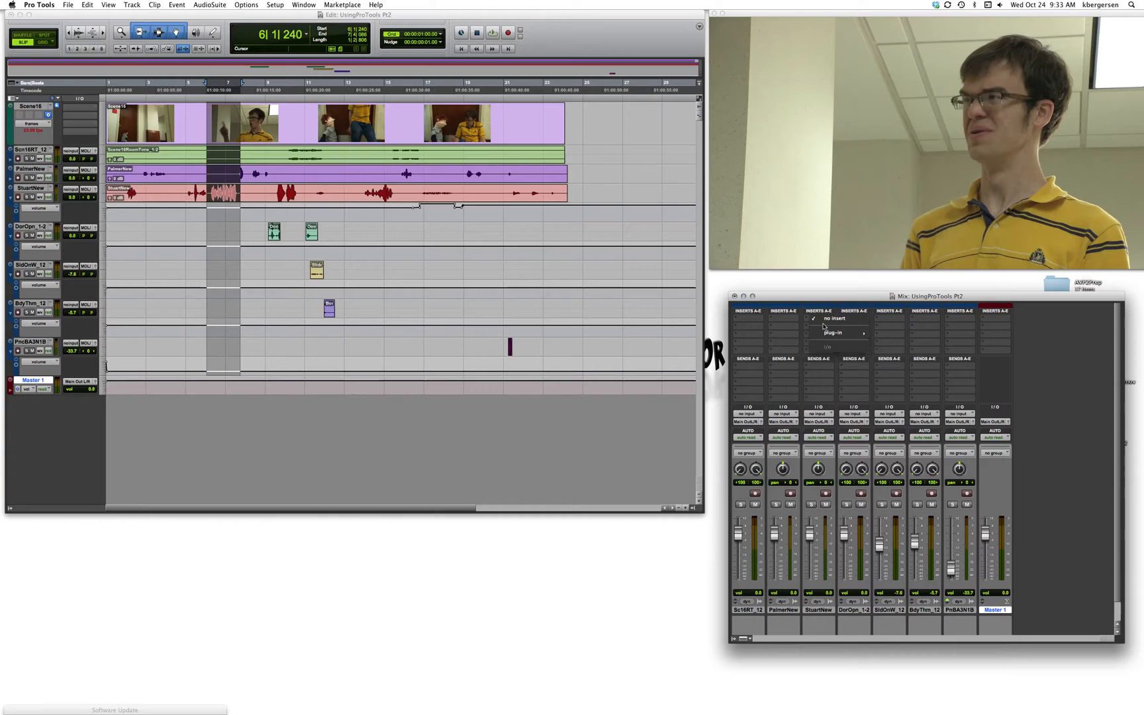
mouse_move(826, 334)
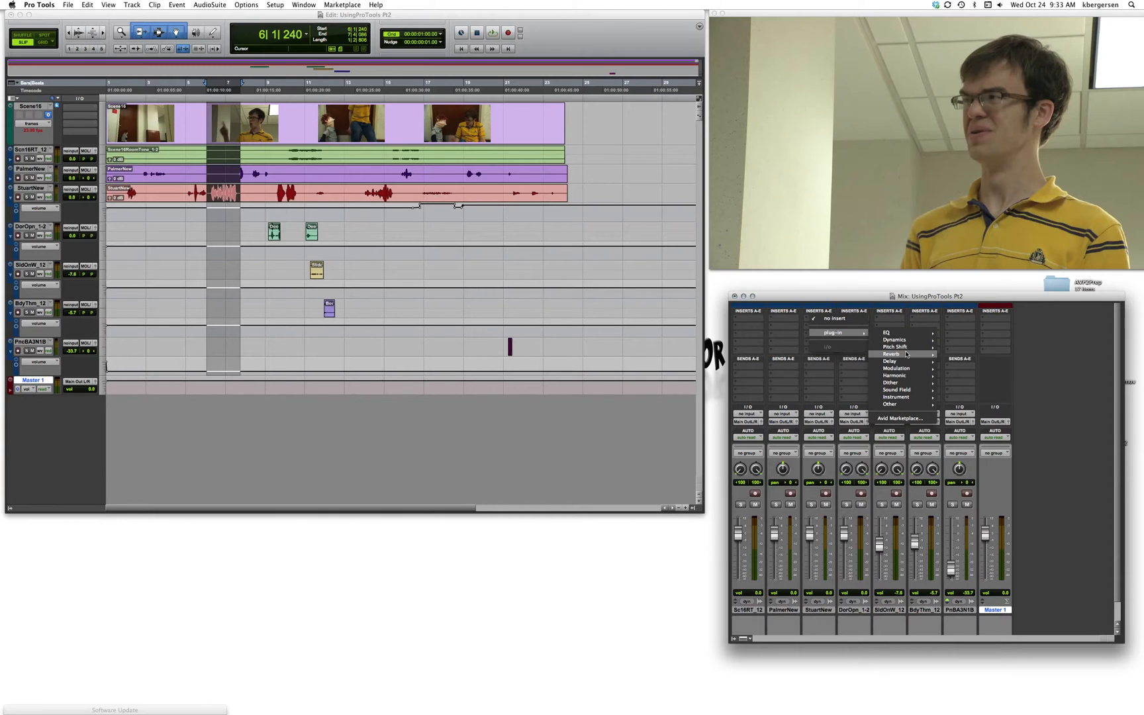
mouse_move(906, 355)
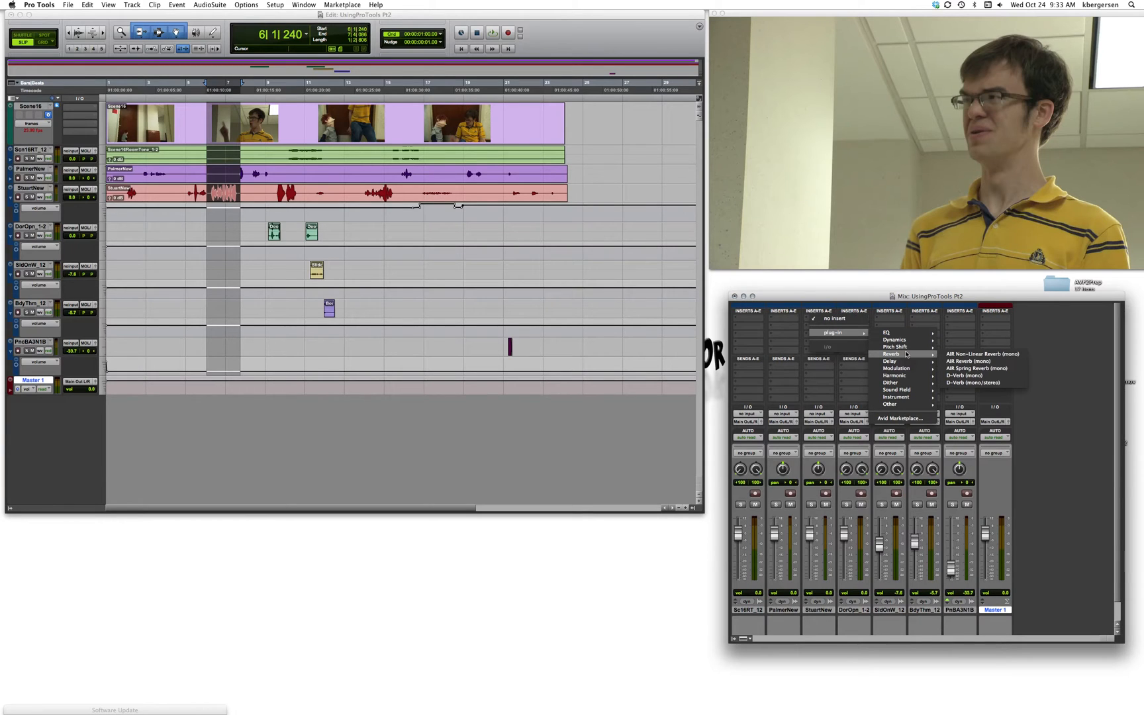
click(996, 362)
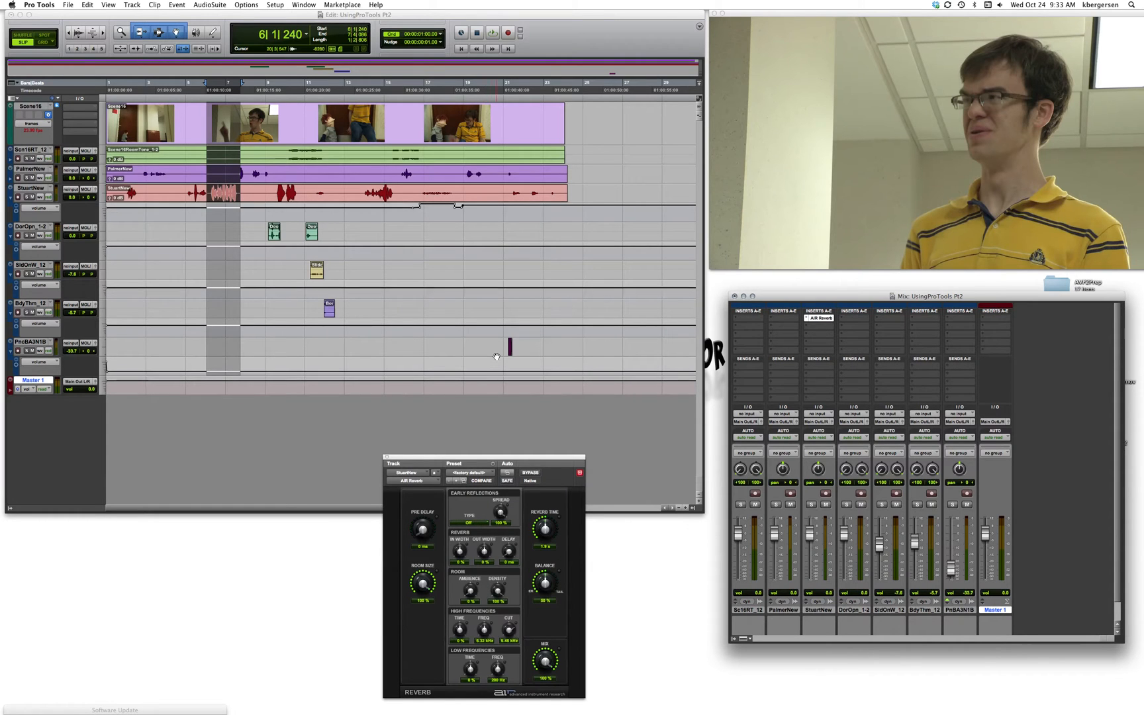
key(space)
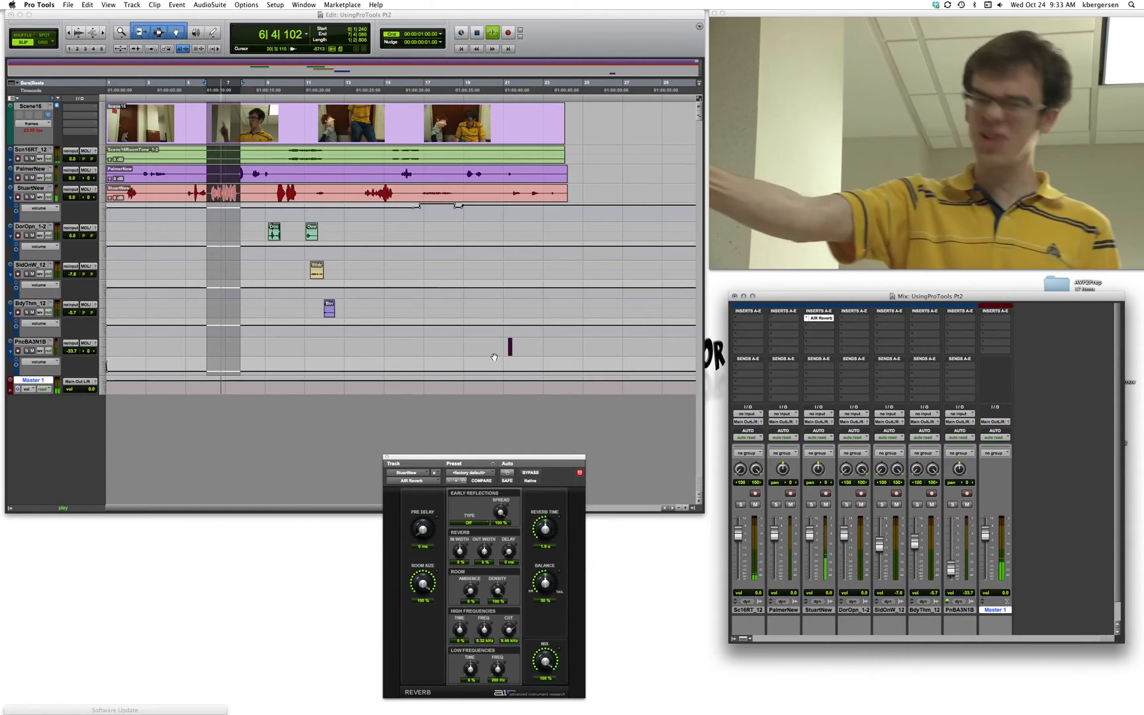
Lower the AIR Reverb room size on StuartNew gradually to about 12 % while the loop plays
drag(490, 459, 484, 444)
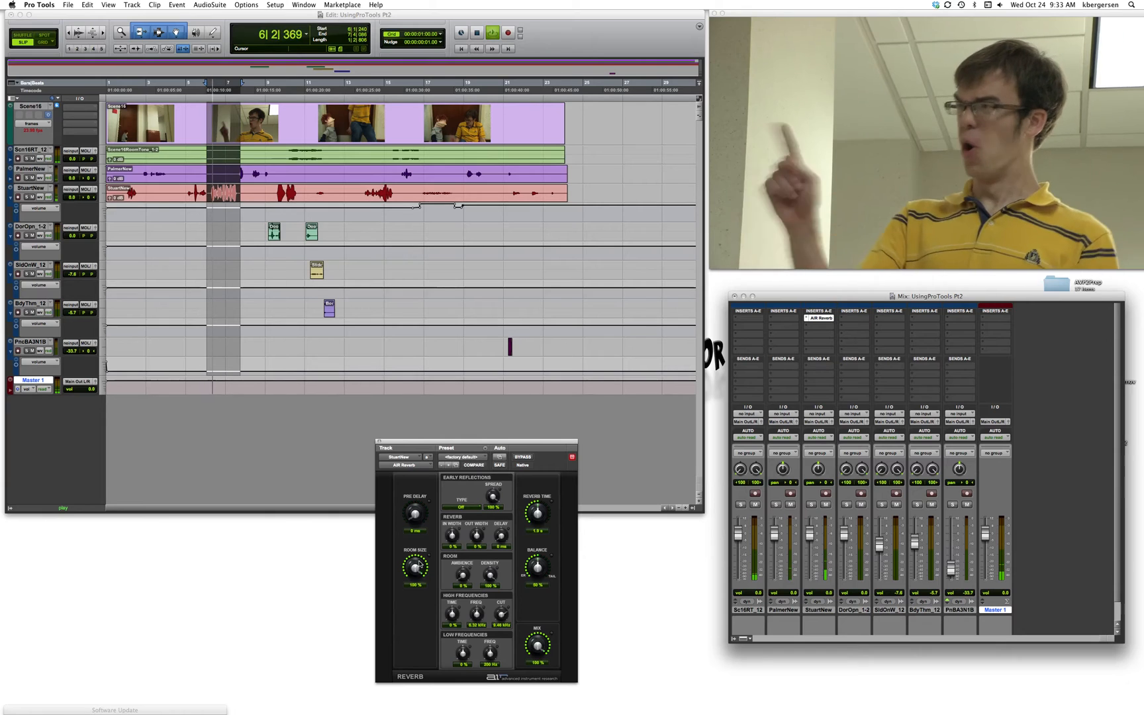
drag(419, 564, 376, 605)
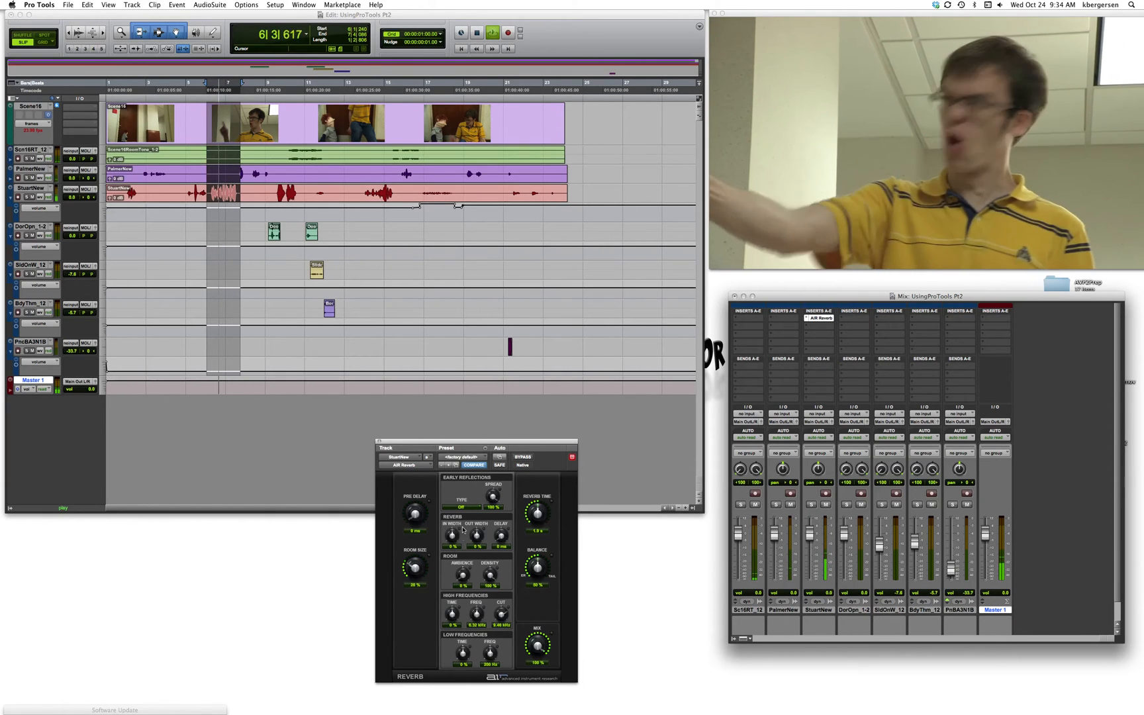
drag(409, 566, 407, 573)
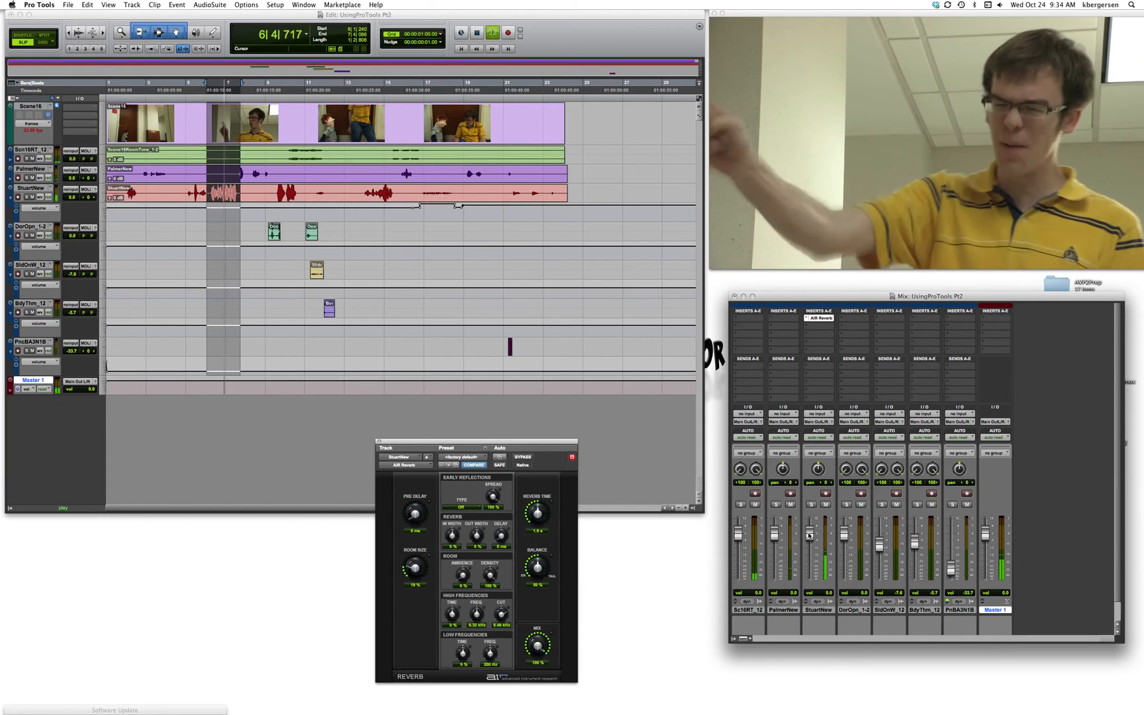
drag(809, 535, 809, 531)
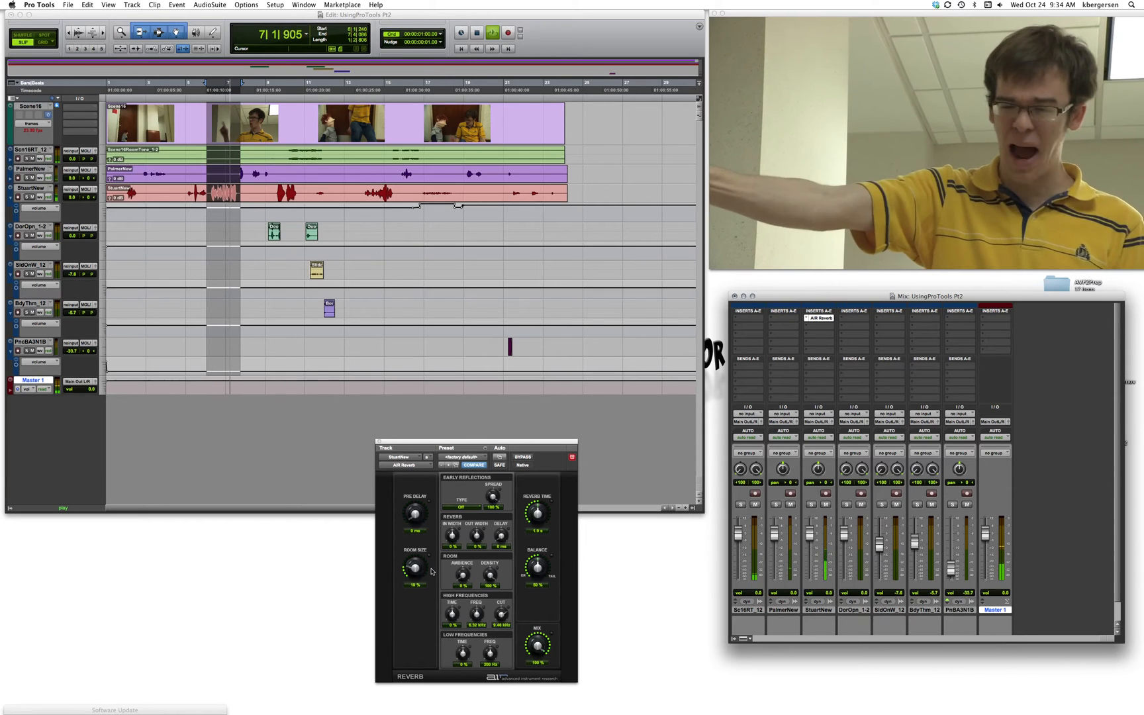
key(XF86AudioRaiseVolume)
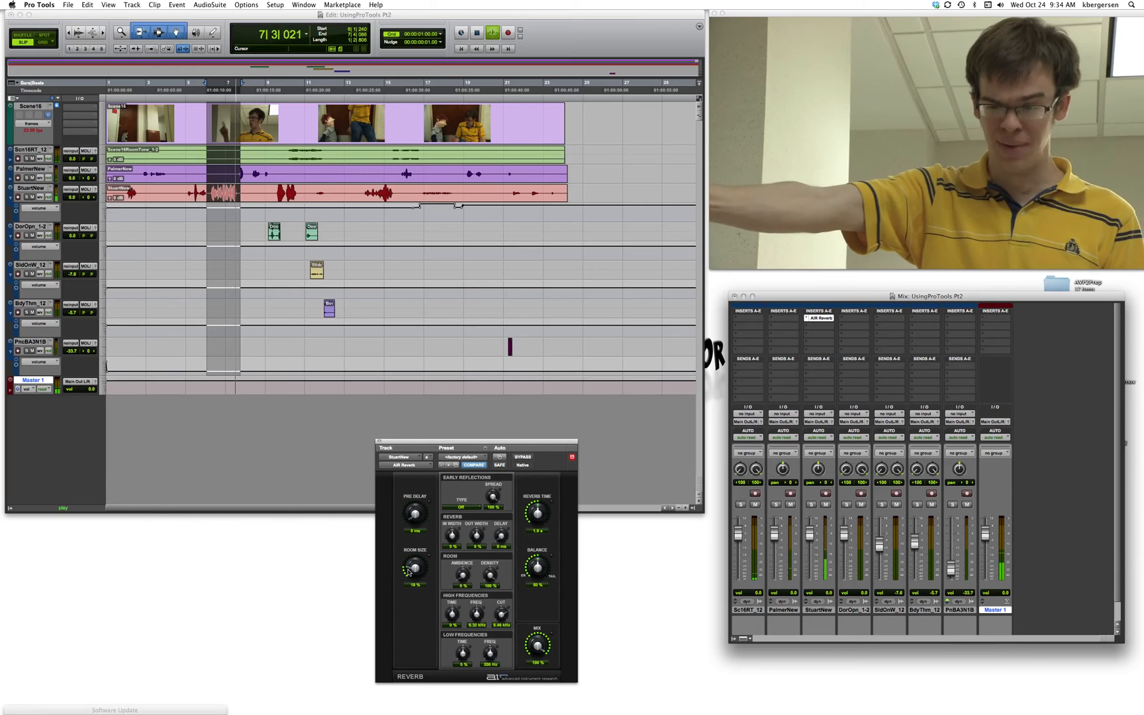
drag(409, 571, 409, 575)
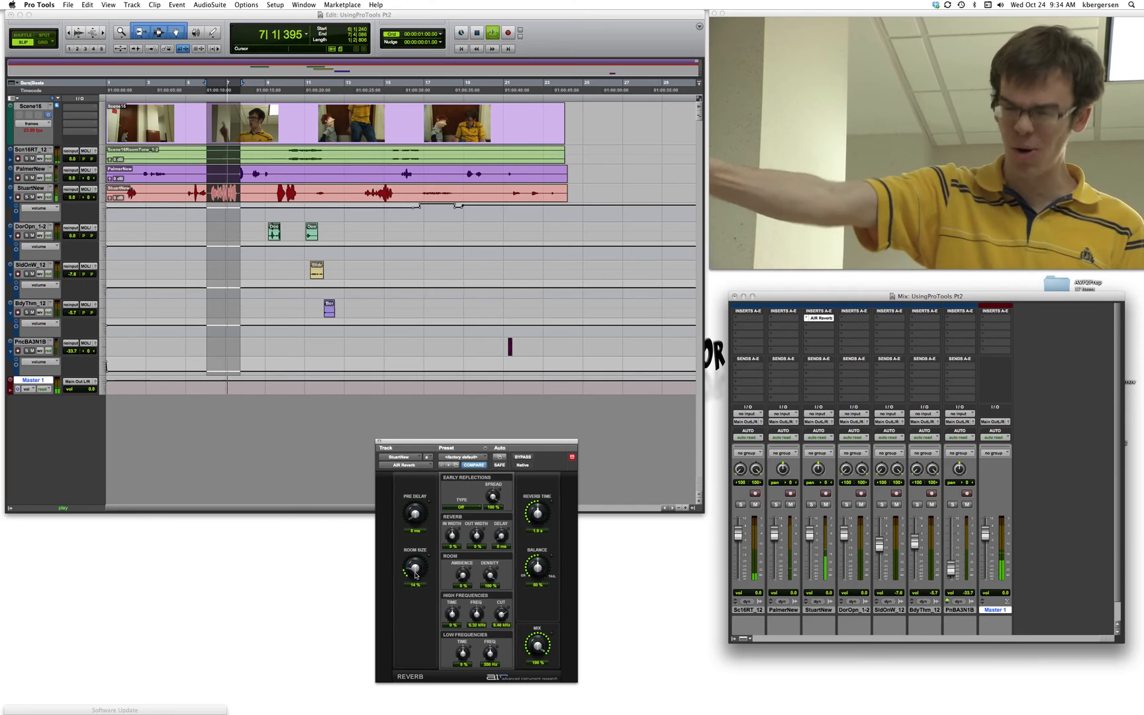
drag(408, 572, 408, 574)
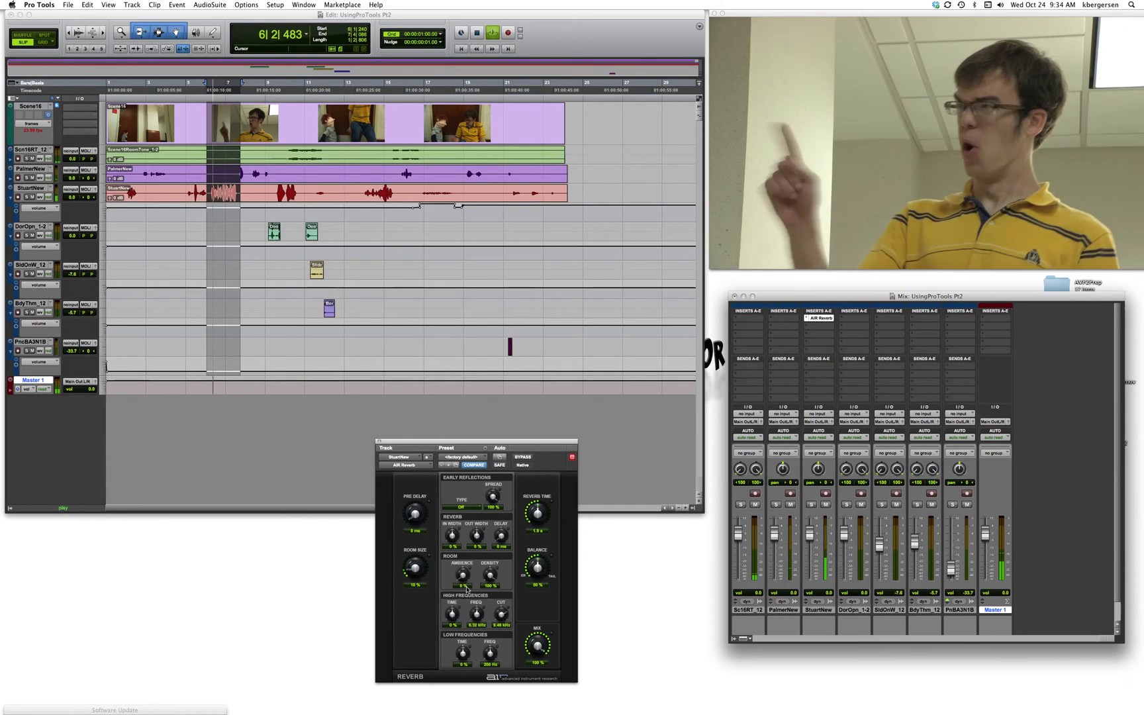
Compare the looped StuartNew dialogue with the AIR Reverb bypassed and active, and stop playback
click(522, 457)
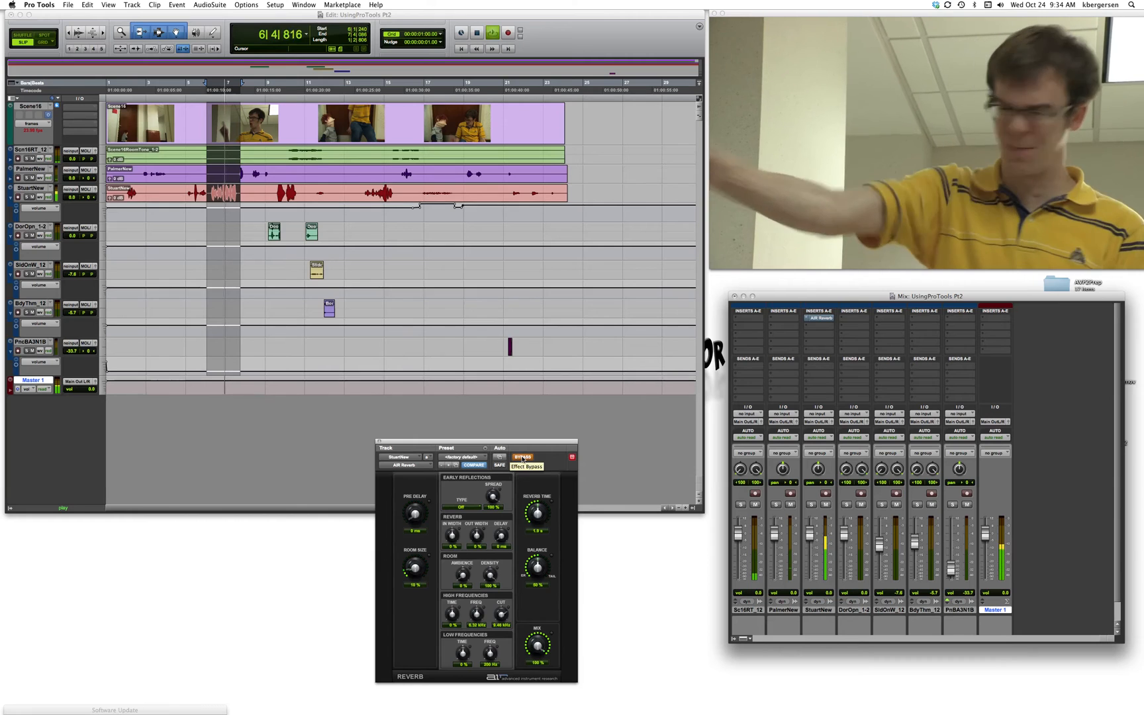
click(522, 457)
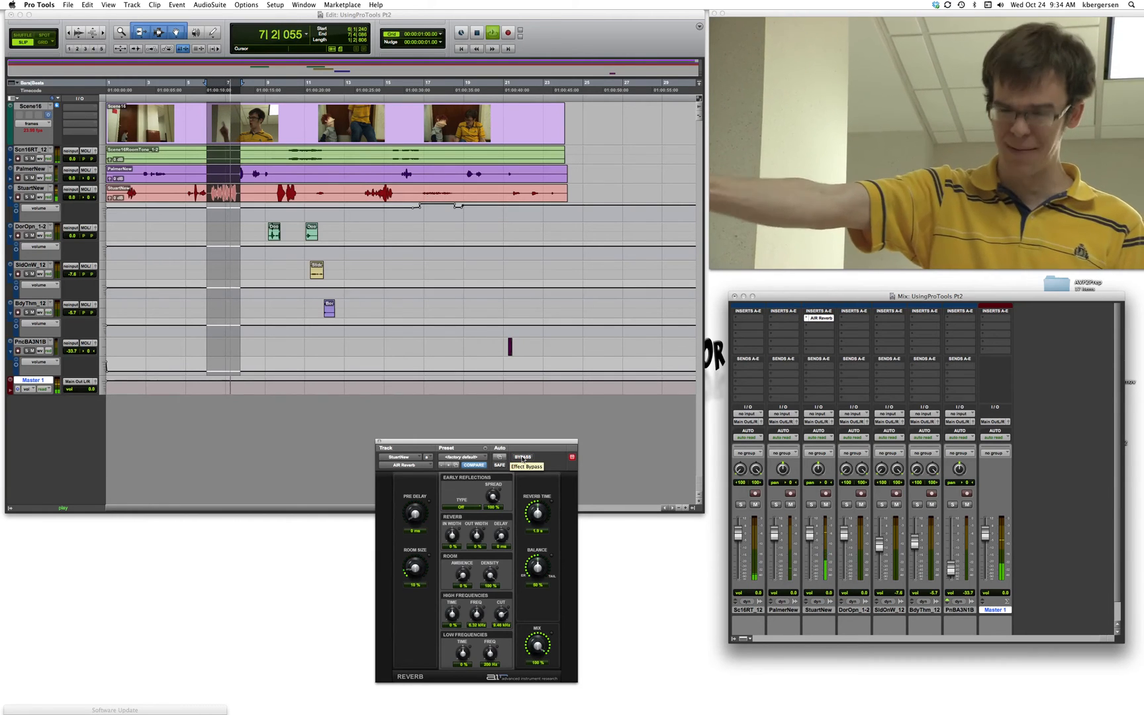
key(space)
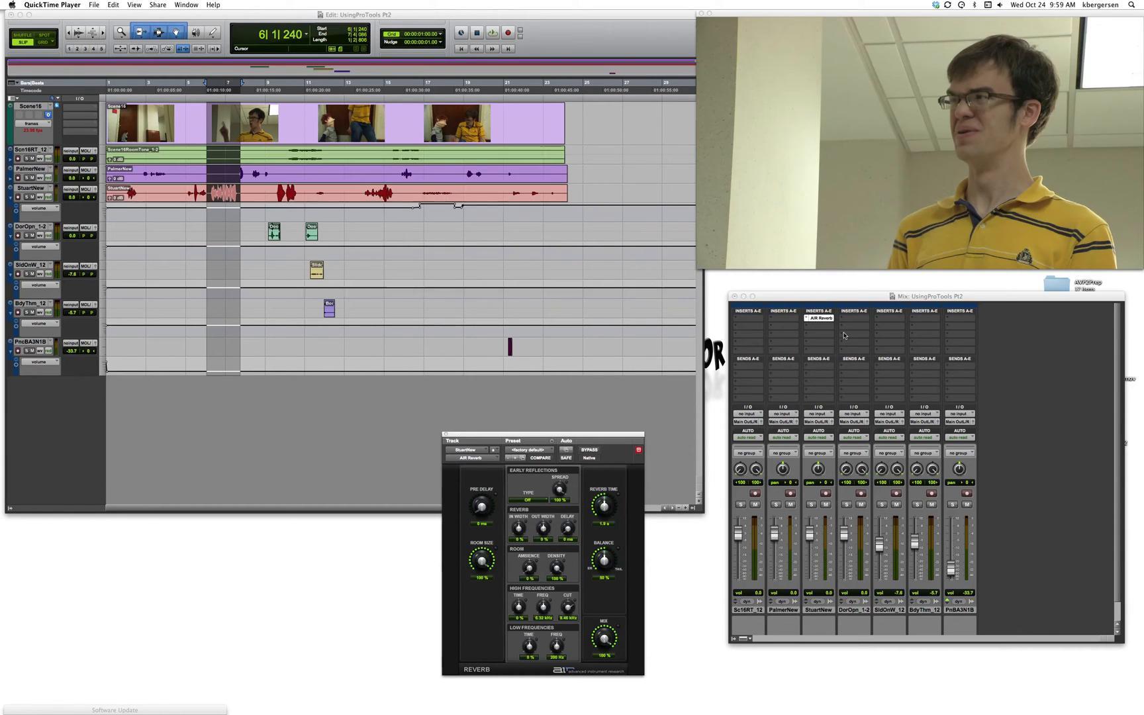
Close the AIR Reverb window and remove the plug-in from the StuartNew track's insert
click(445, 436)
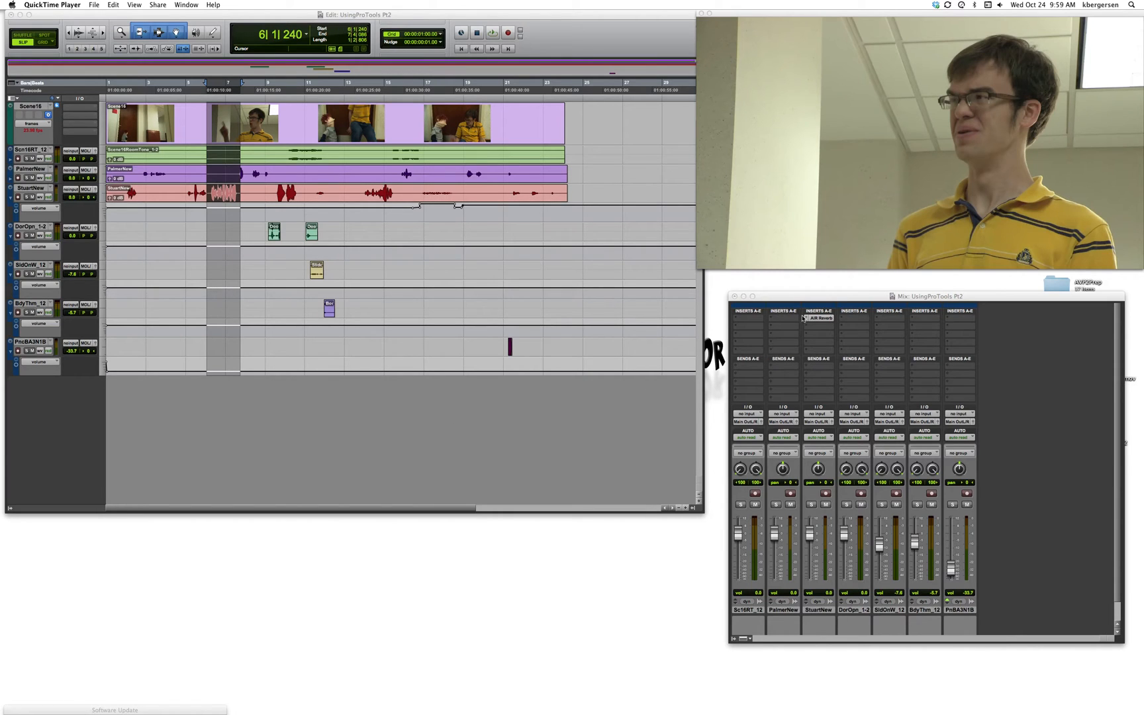
click(804, 318)
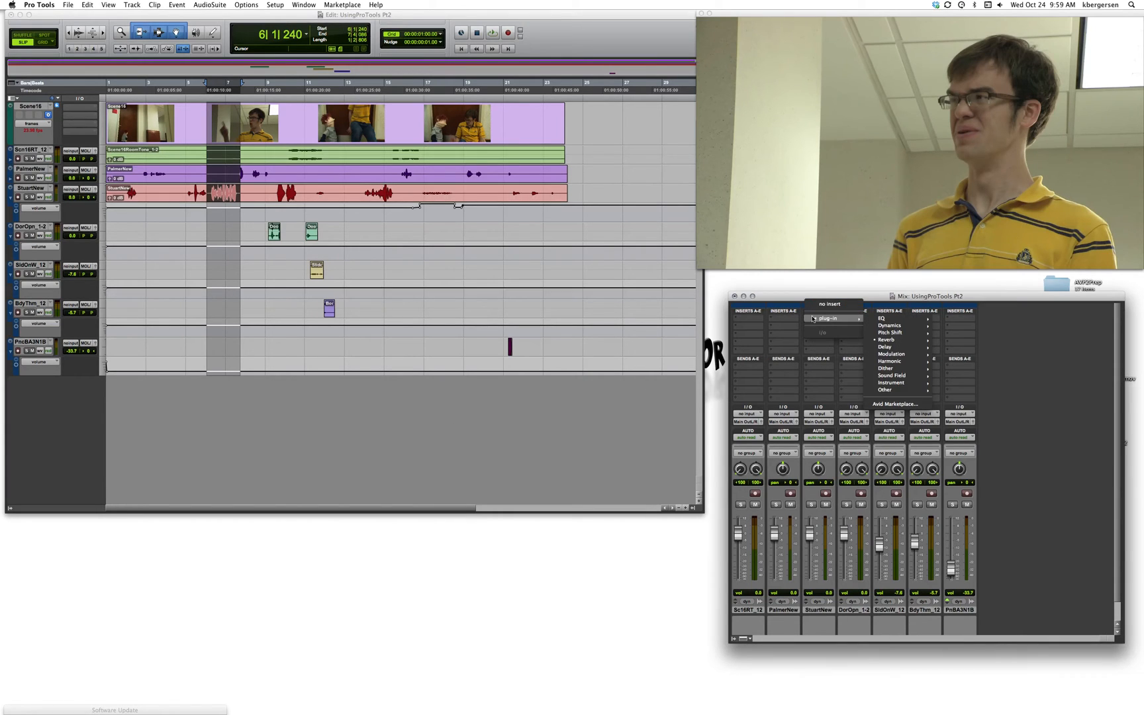
click(824, 305)
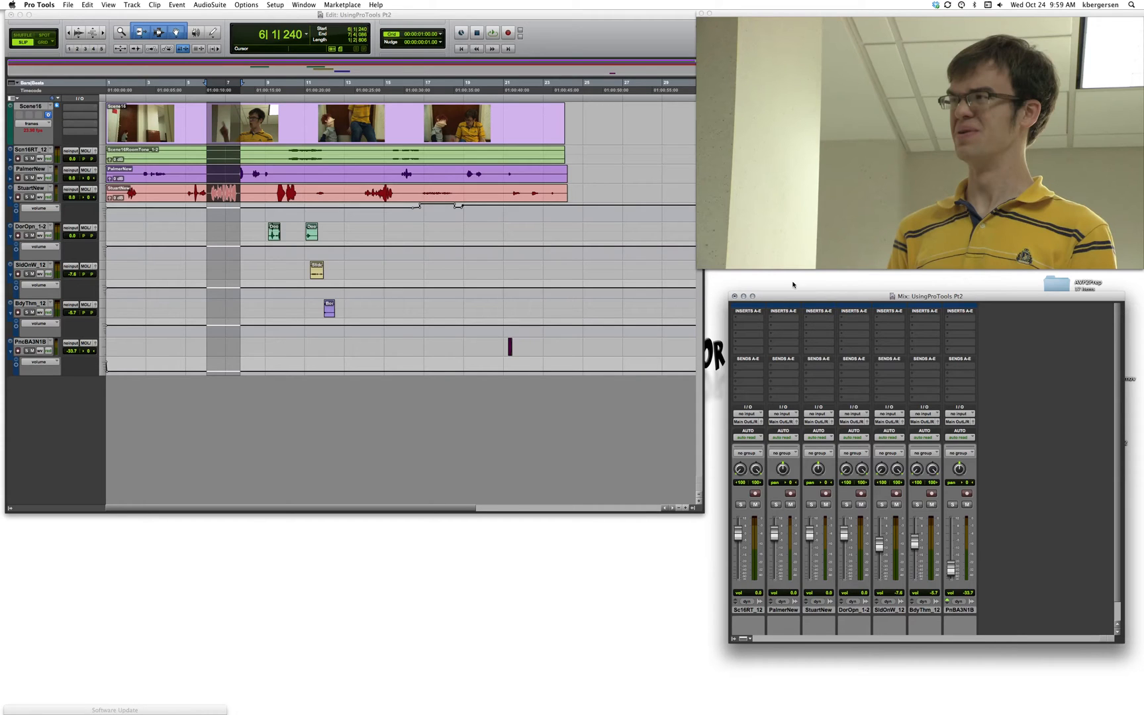
Set the Playback Engine's H/W Buffer Size to 1024 Samples
click(275, 4)
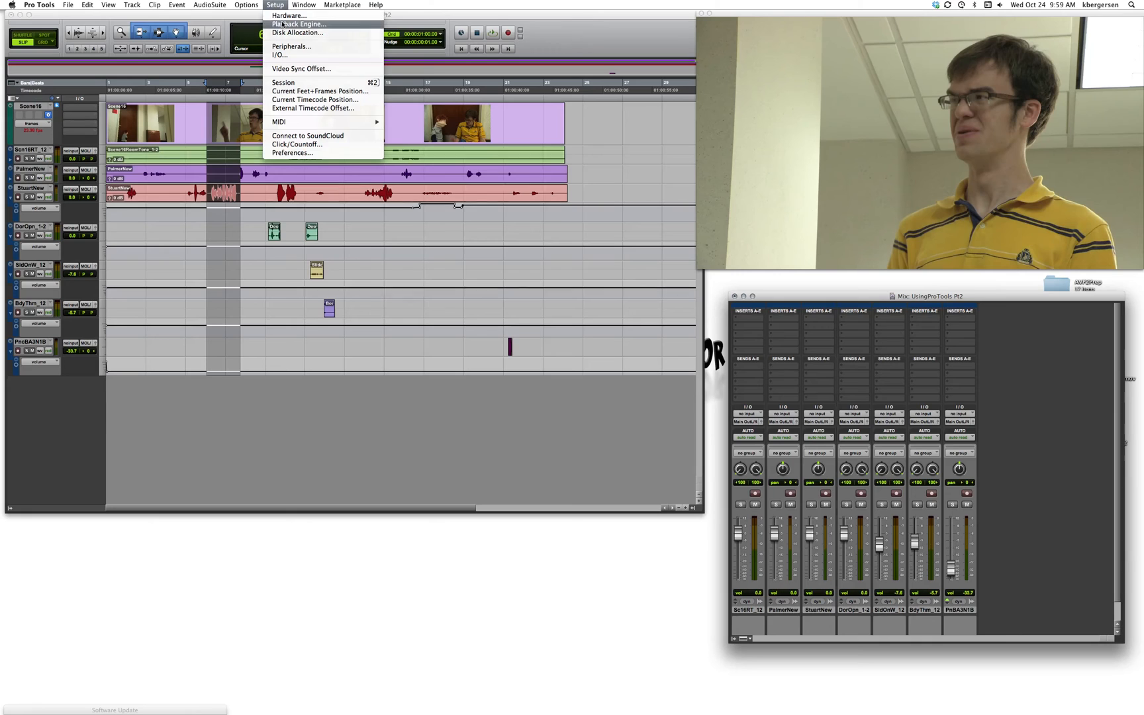
click(283, 25)
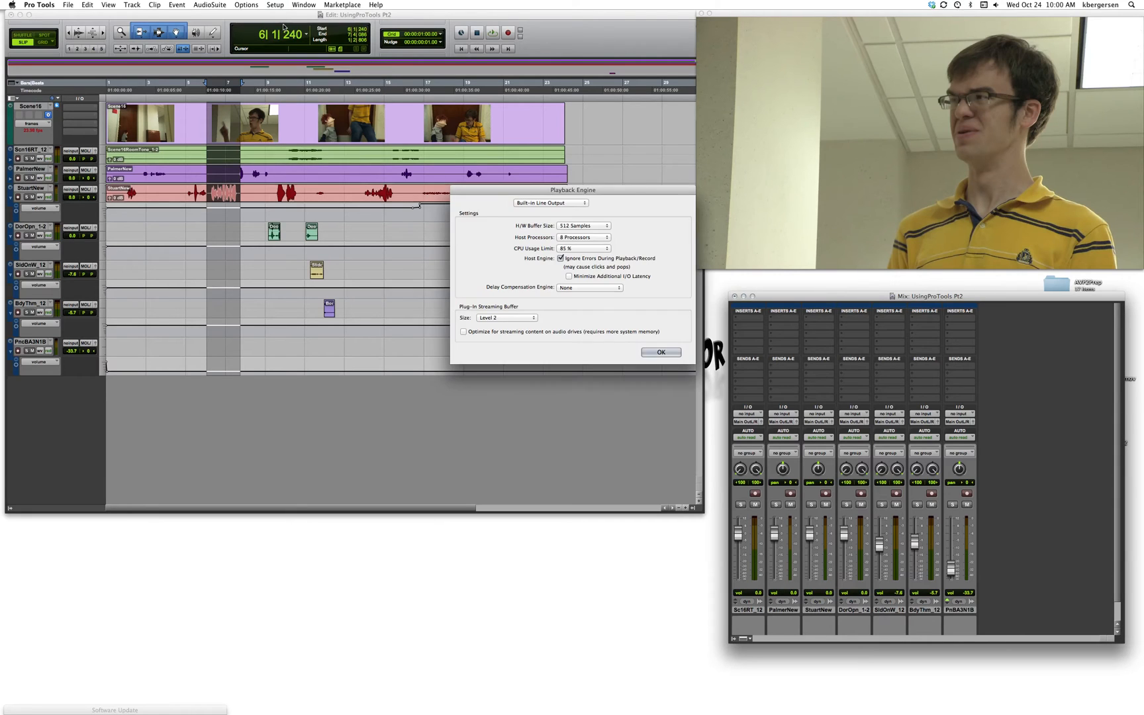
click(608, 226)
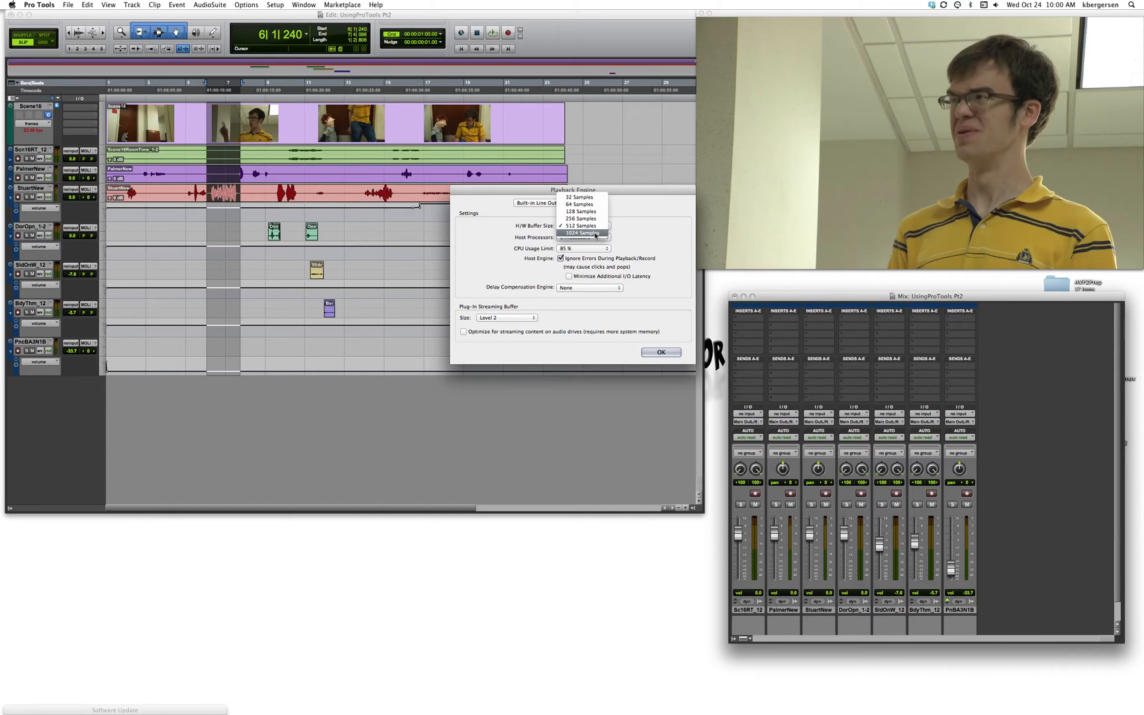
click(596, 235)
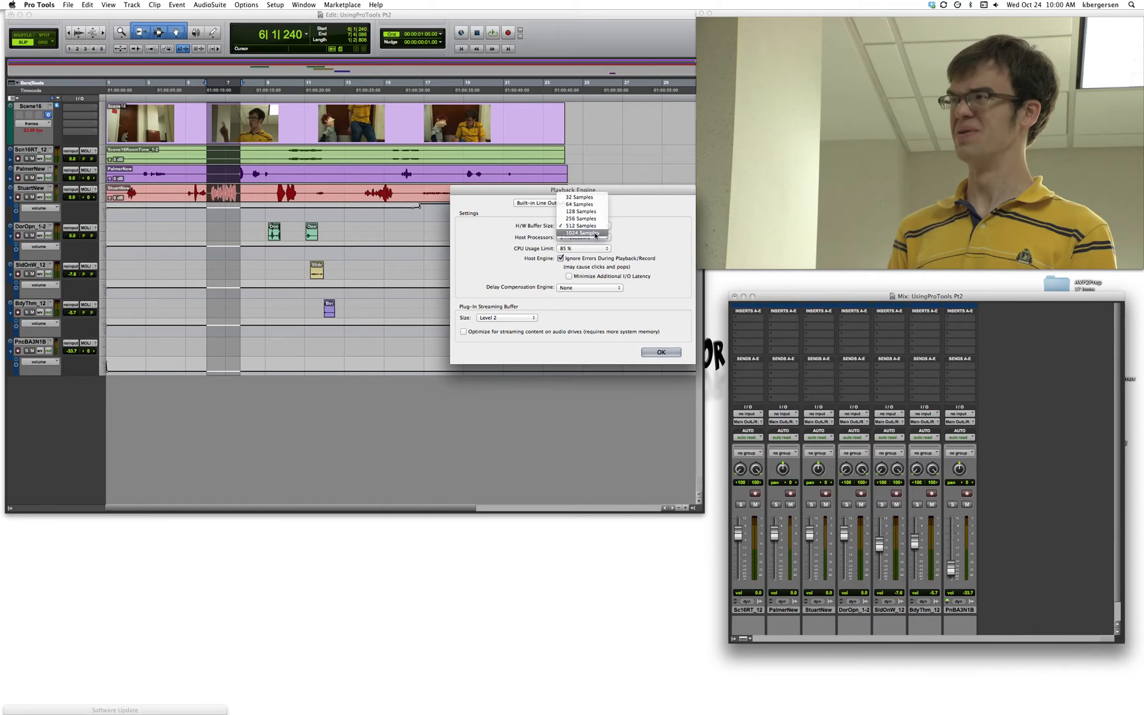
click(659, 353)
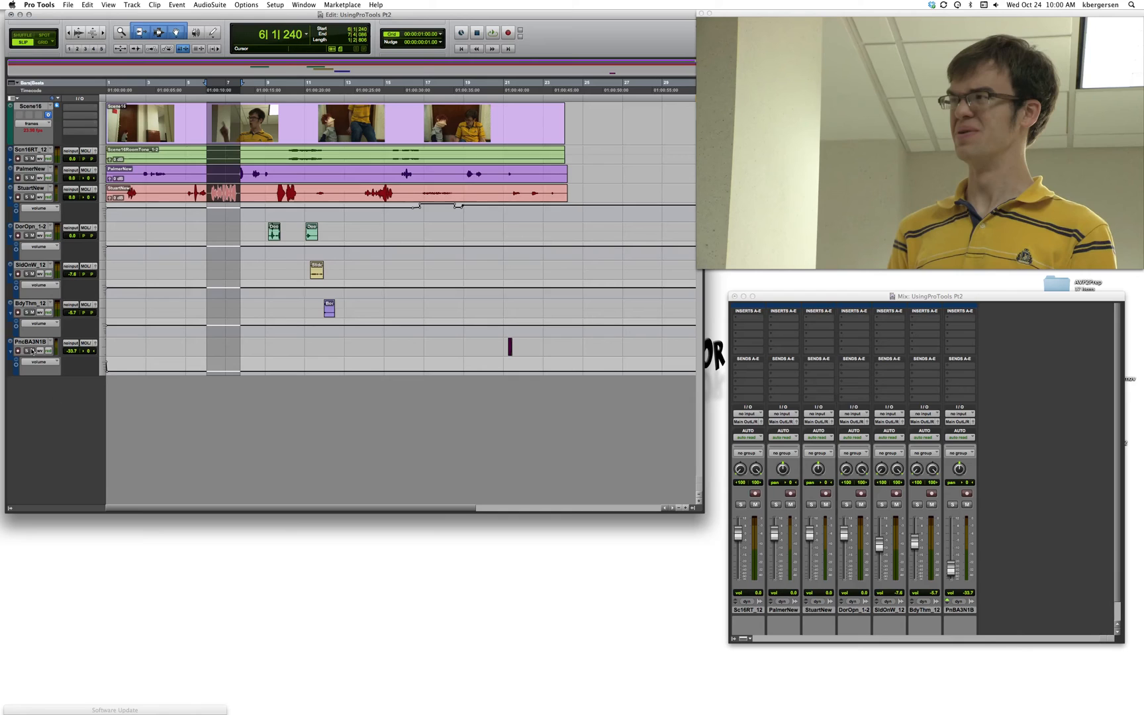
Add one stereo Master Fader track to the session
click(135, 5)
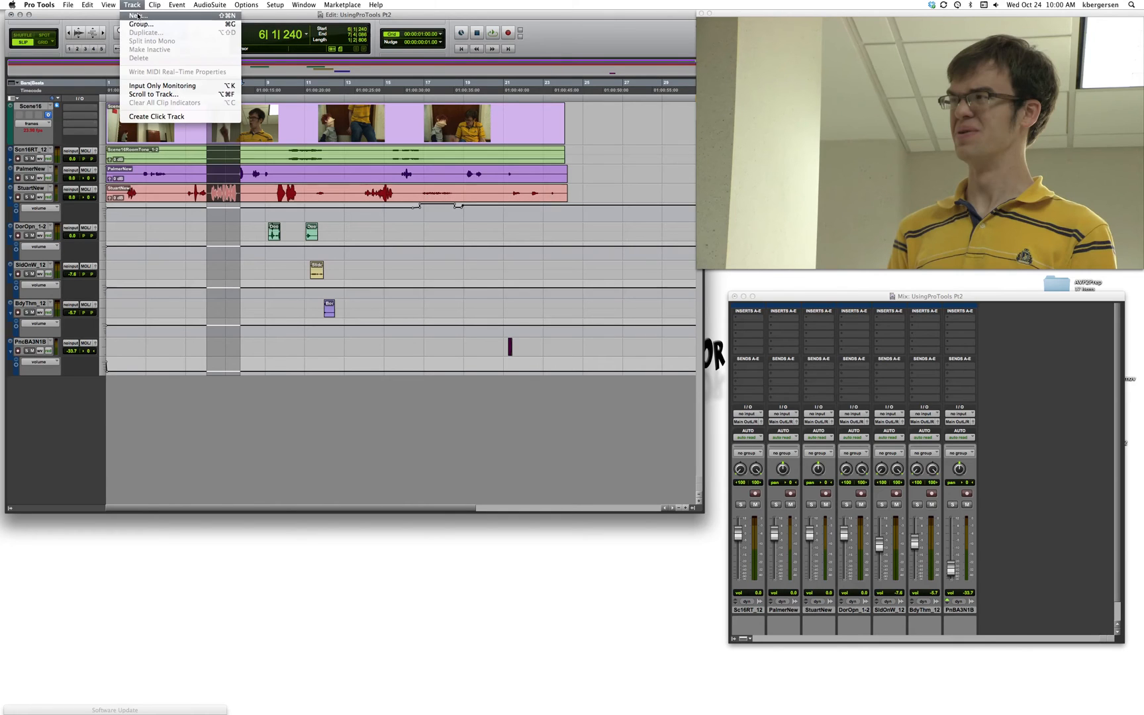
click(137, 16)
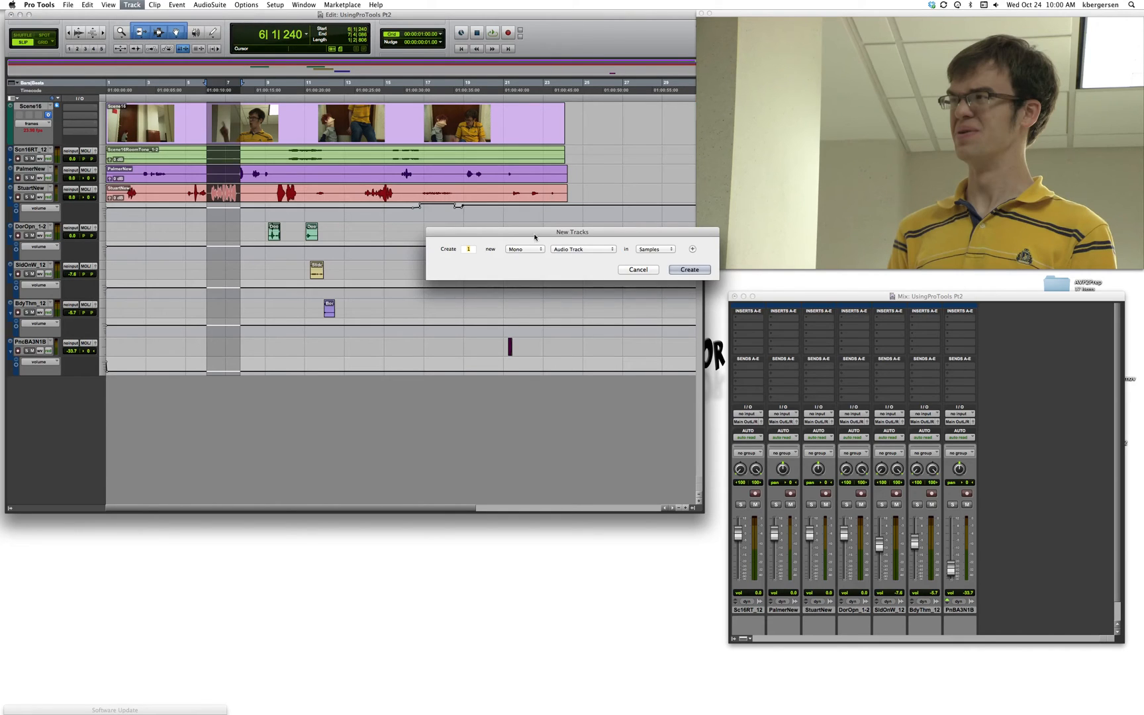
click(586, 254)
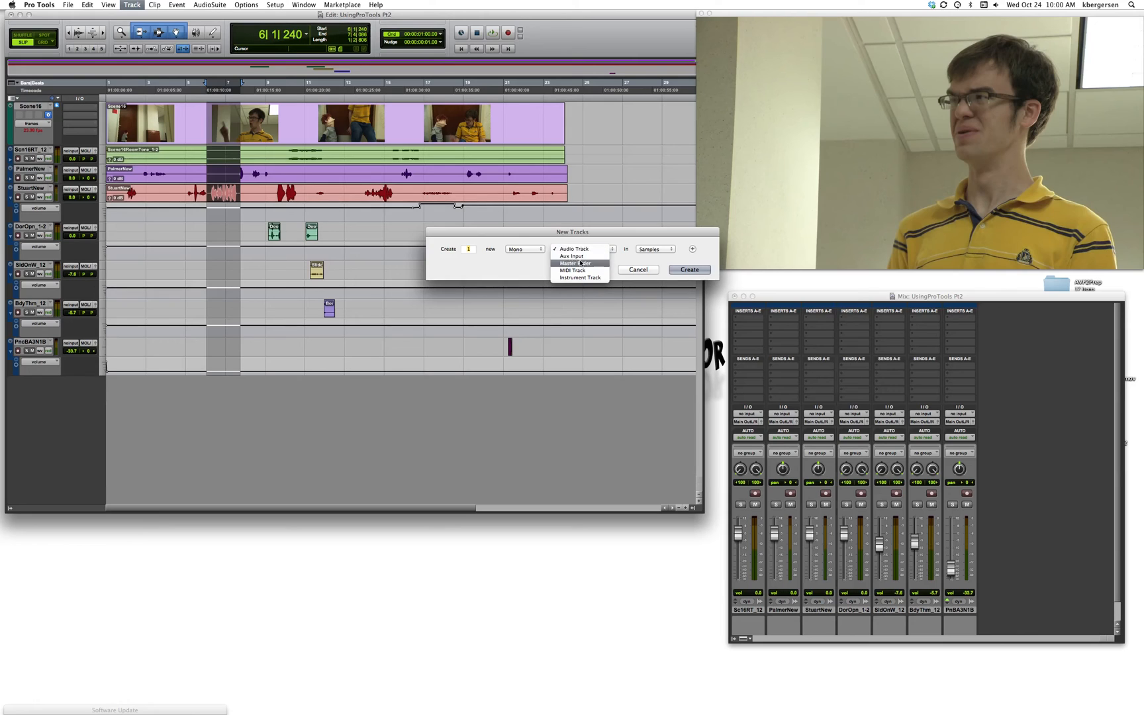
click(581, 263)
click(525, 249)
click(523, 256)
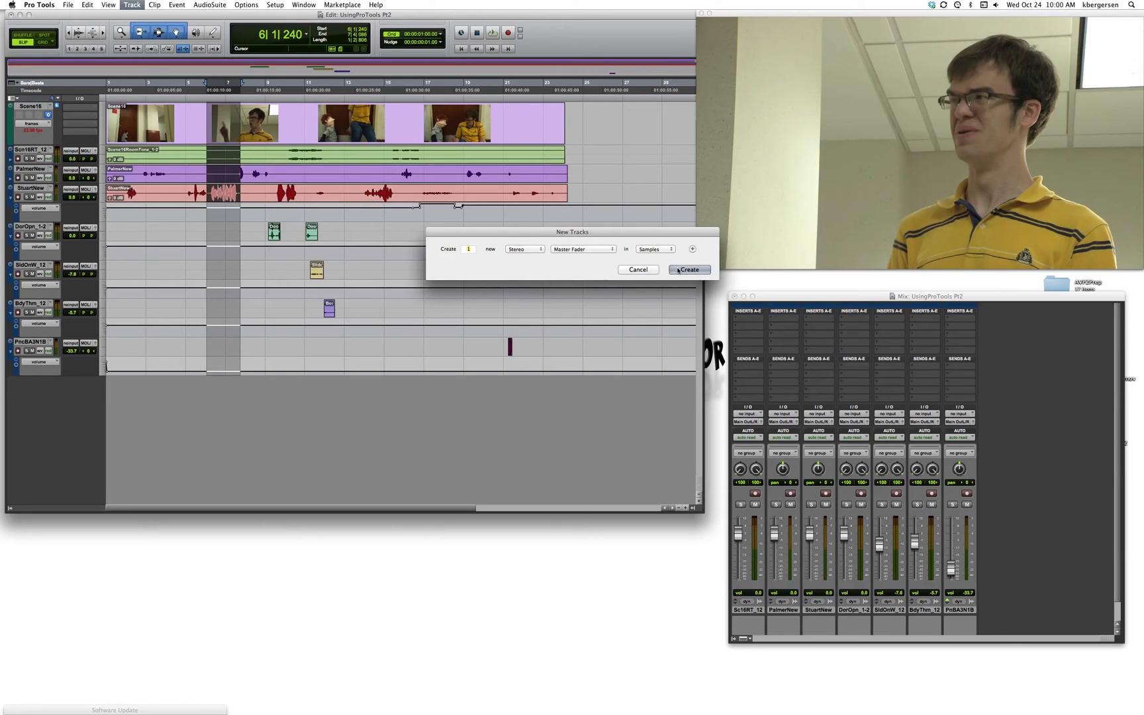
click(679, 270)
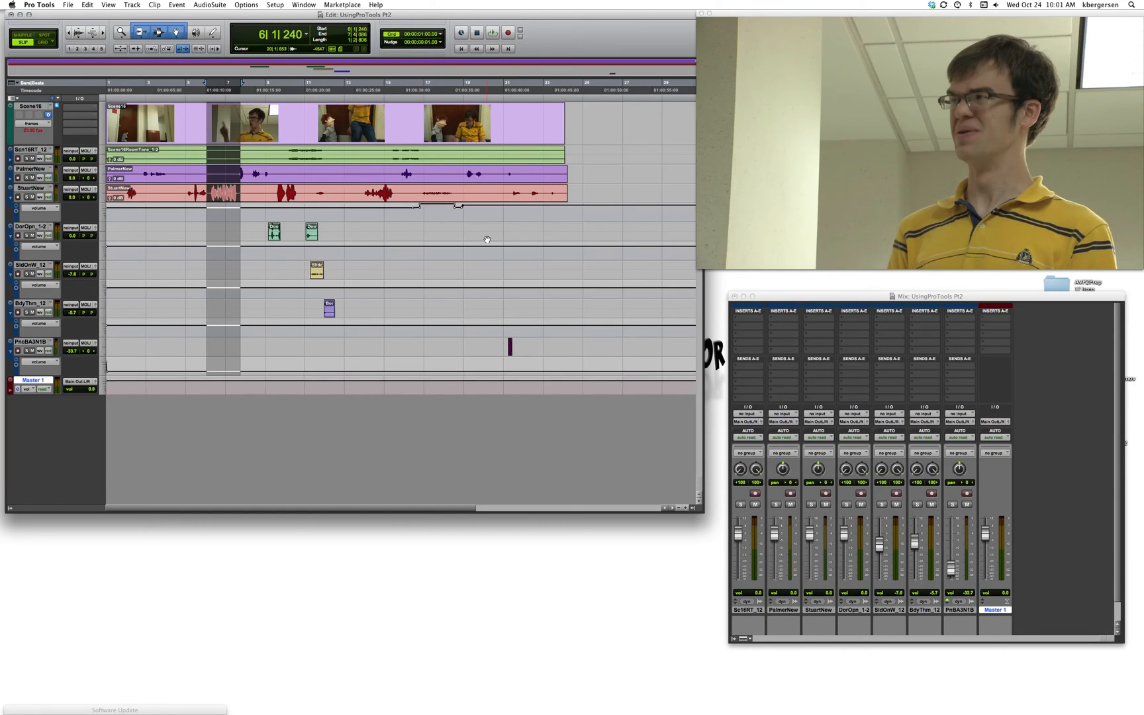
Create one new stereo Aux Input track
click(131, 4)
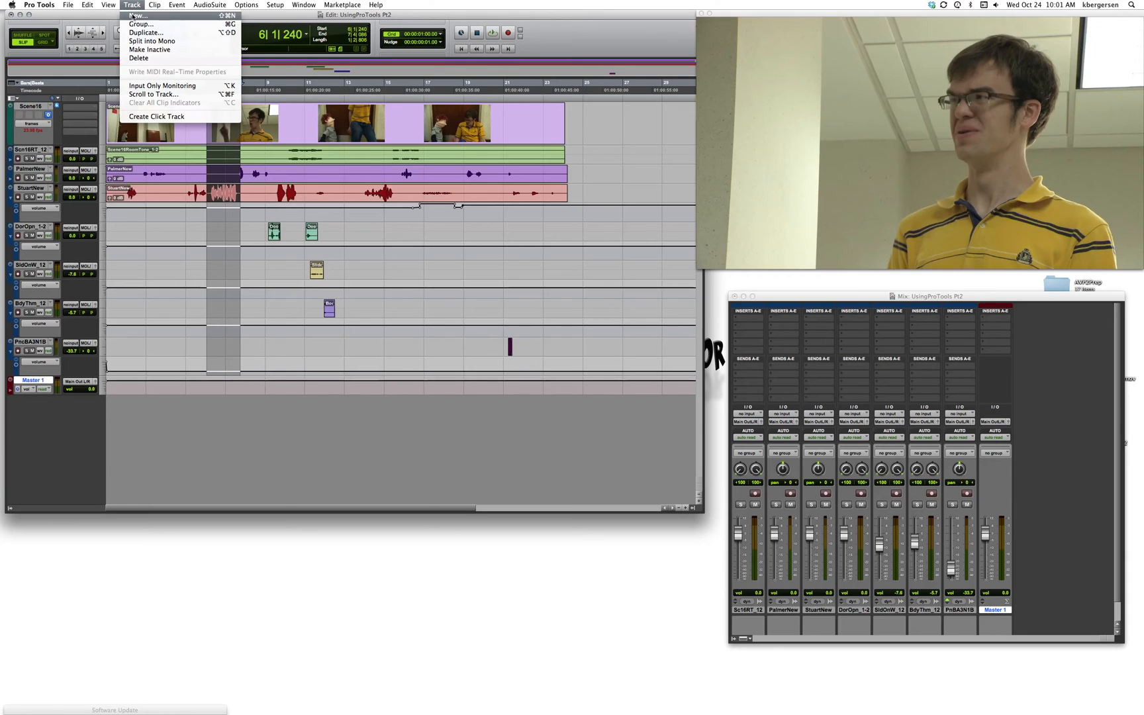
click(133, 15)
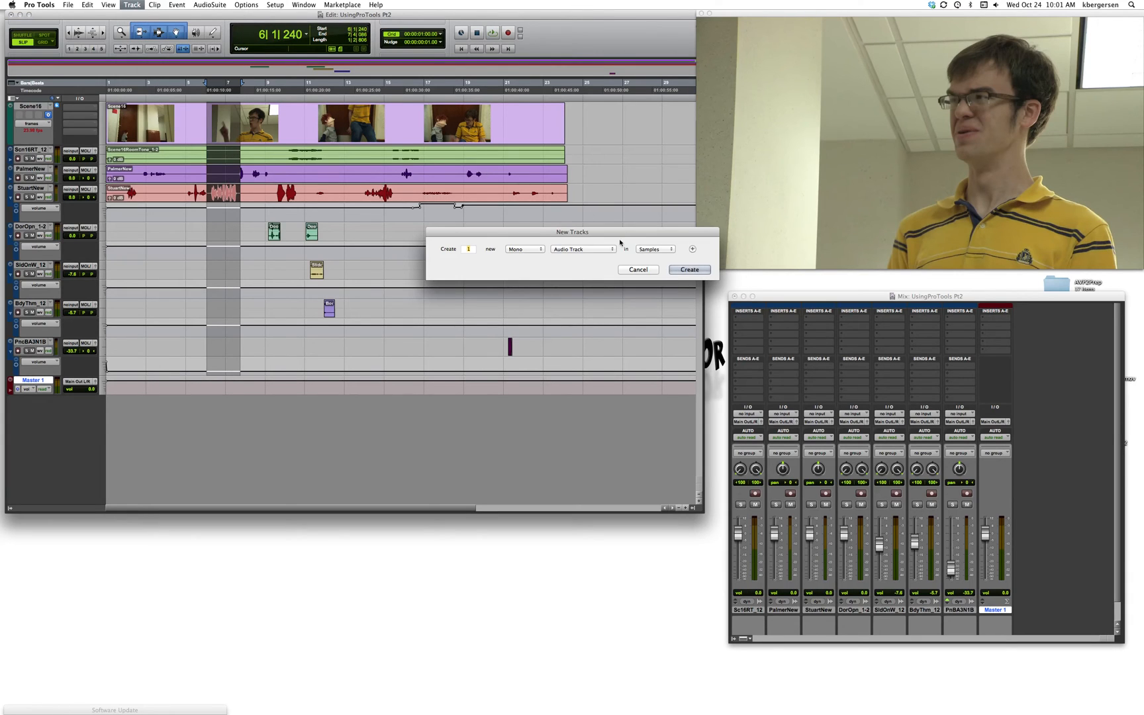
click(612, 249)
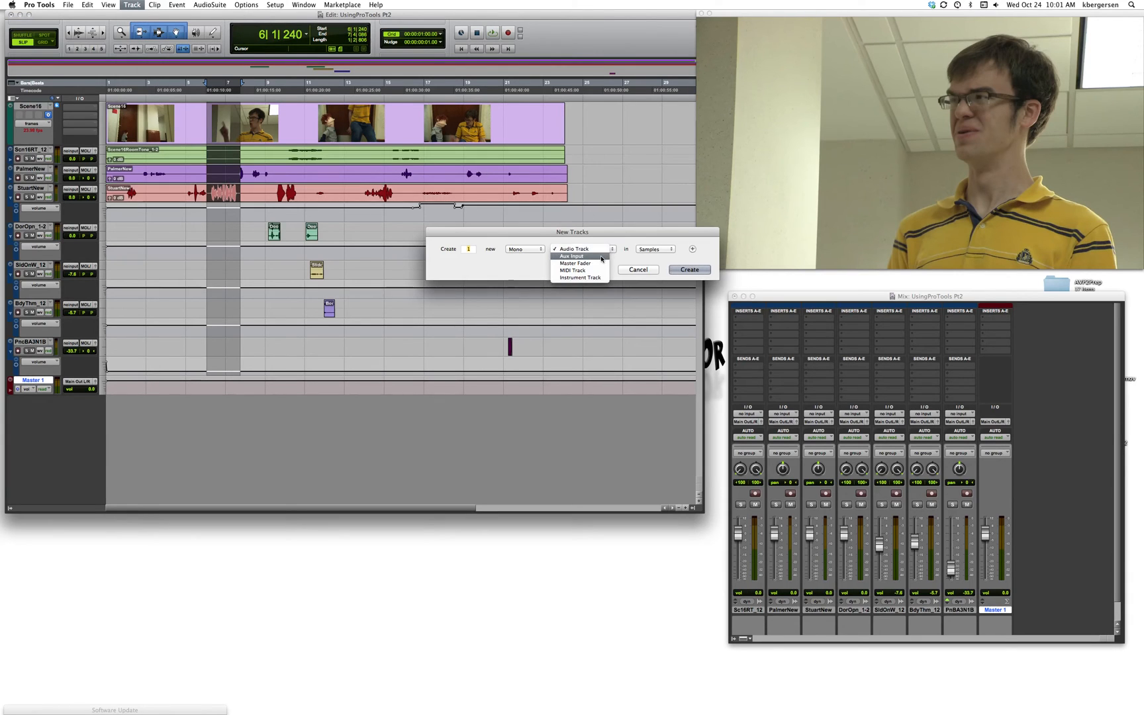
click(599, 257)
click(539, 250)
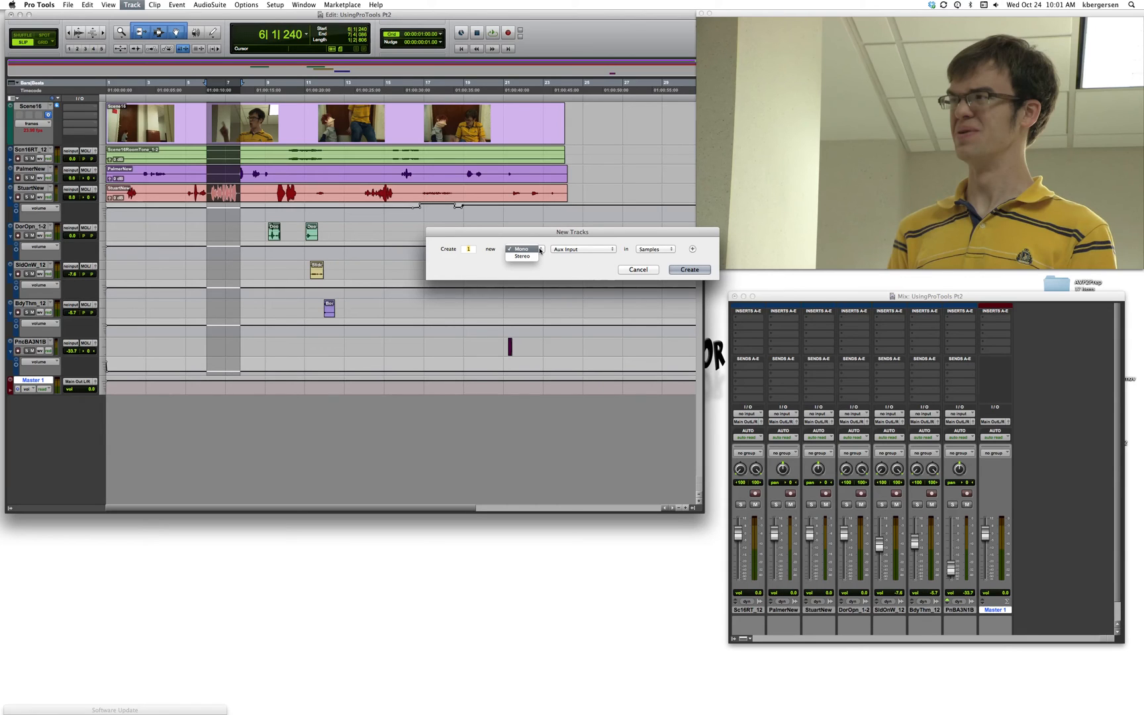
click(523, 256)
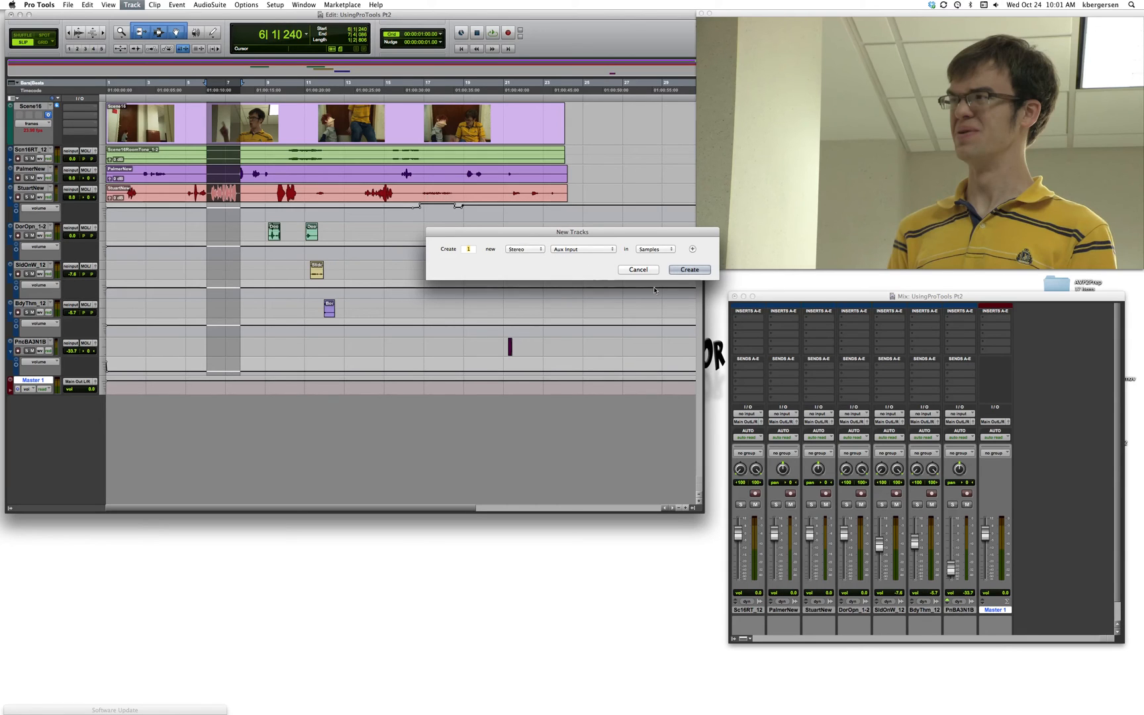
click(683, 270)
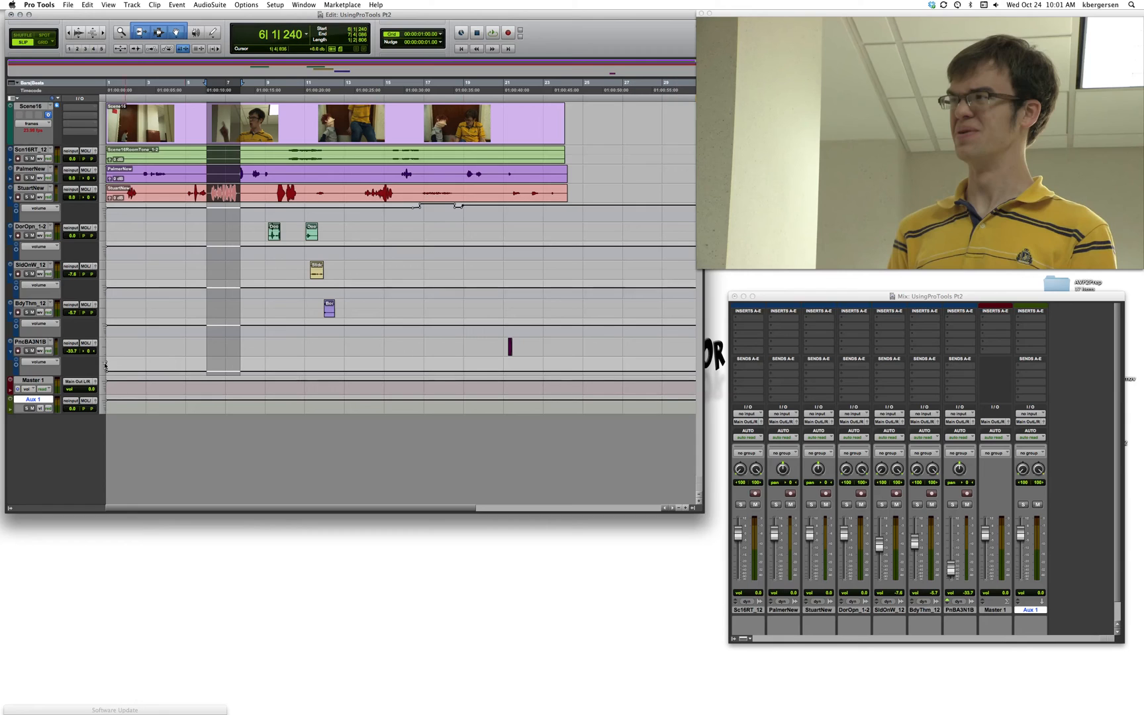
Rename the new aux track as Reverb and set its input to Bus 1-2 (Stereo)
double_click(34, 402)
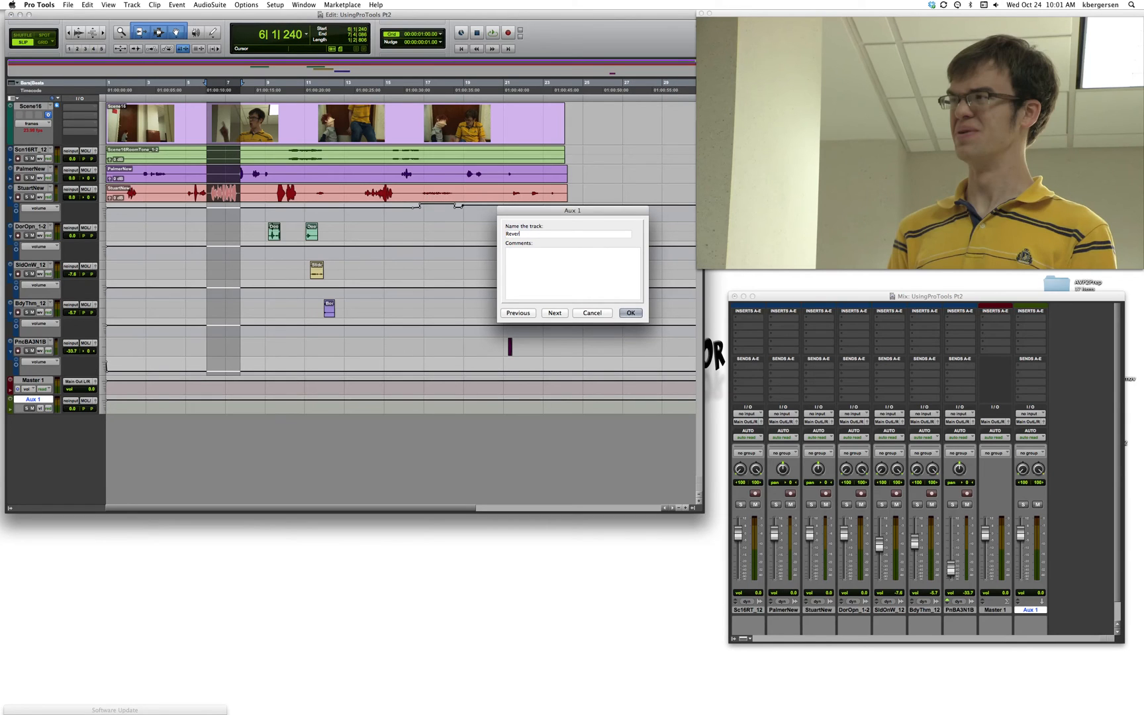
key(Return)
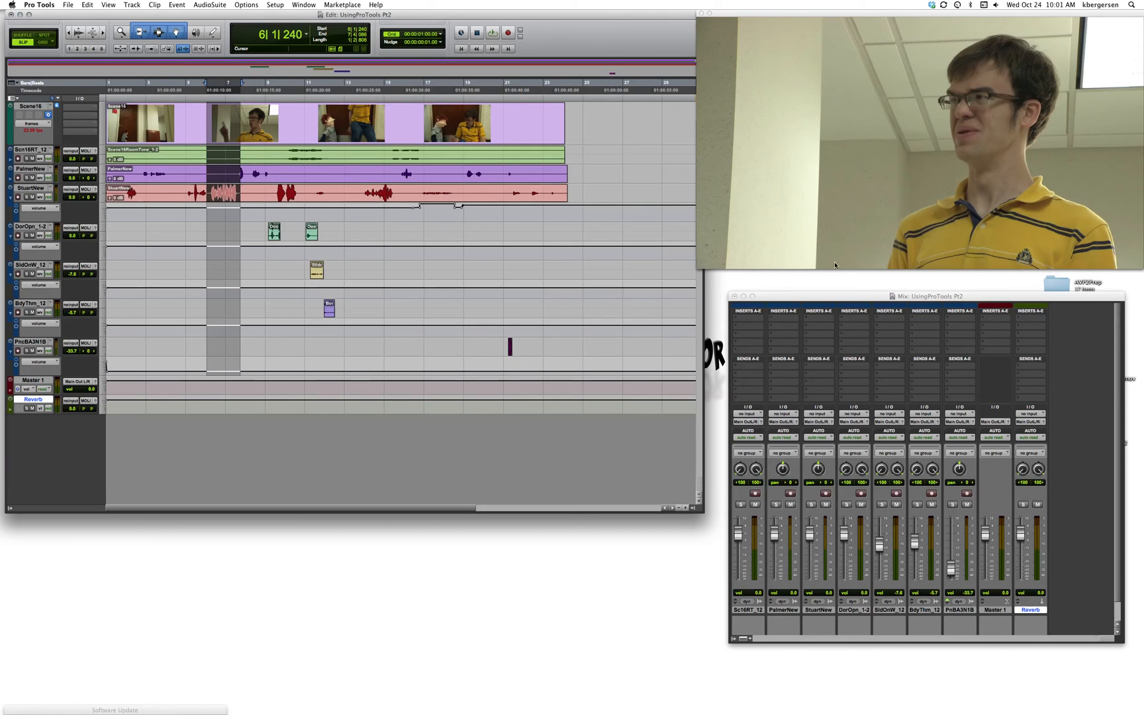
click(1041, 414)
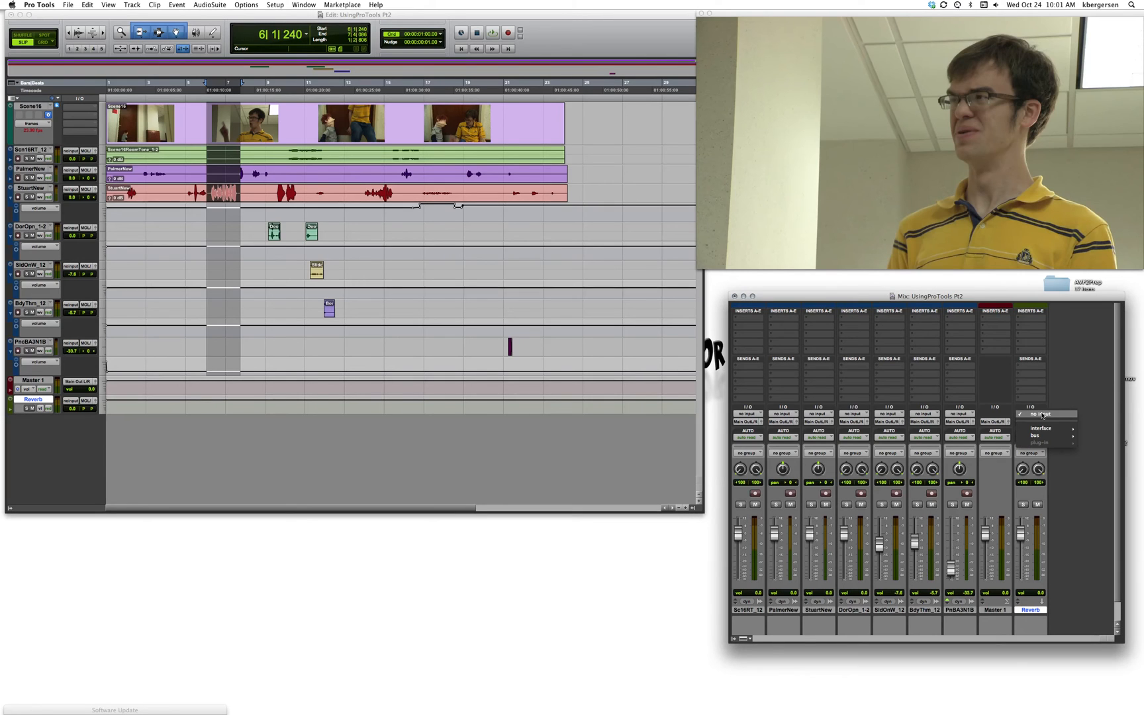
mouse_move(1043, 436)
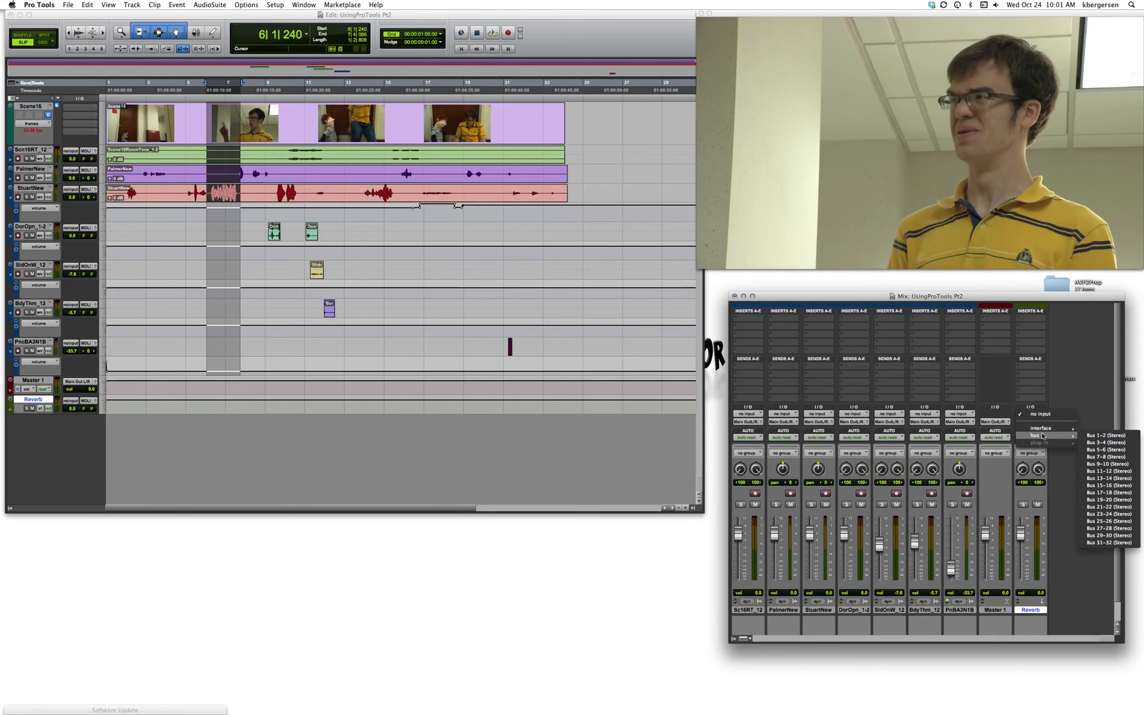
click(1102, 436)
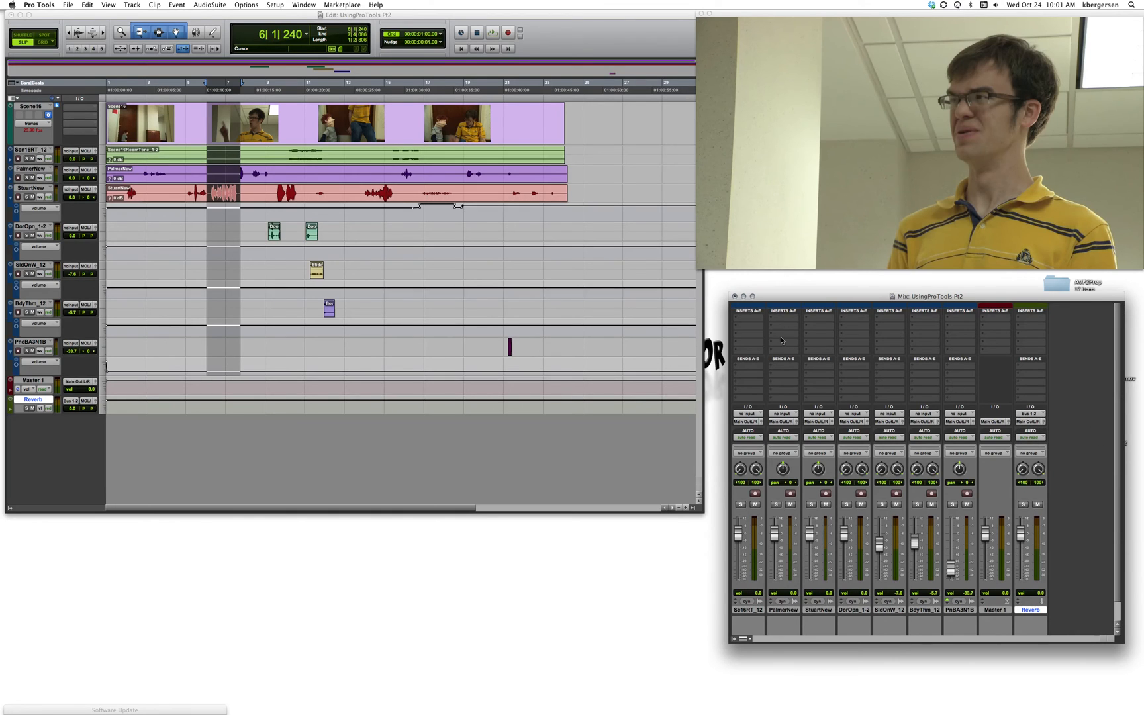
Add a send from the StuartNew track to Bus 1-2 (Stereo) and raise its level to 0.0
click(820, 624)
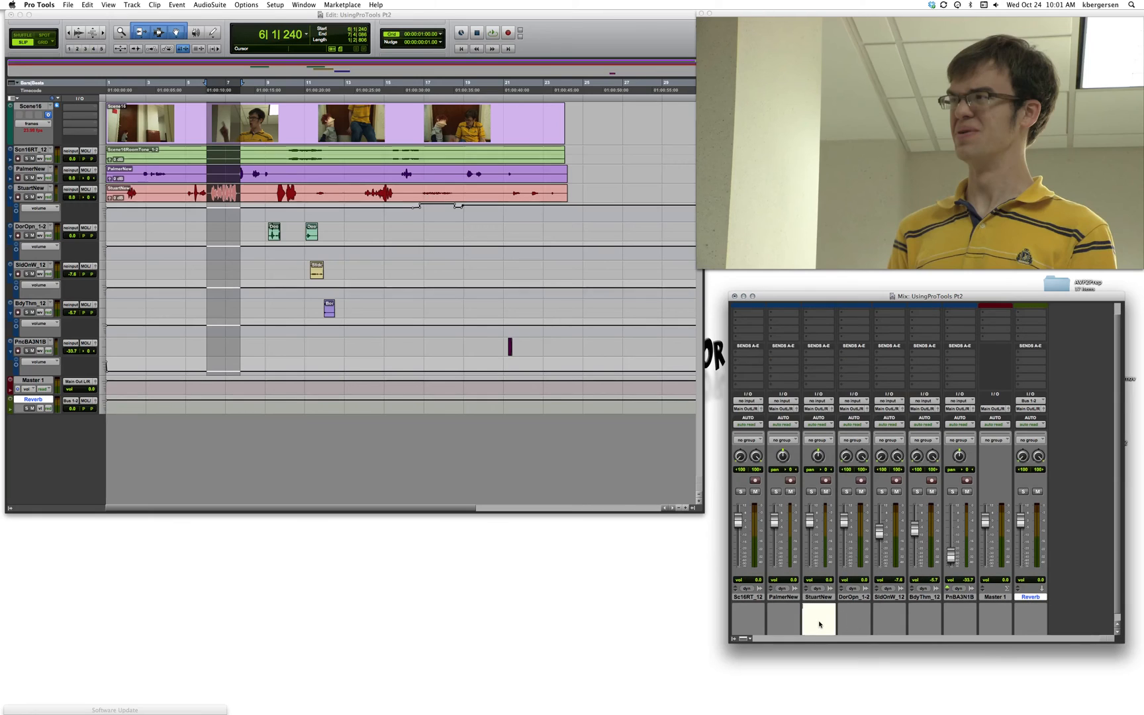
click(820, 355)
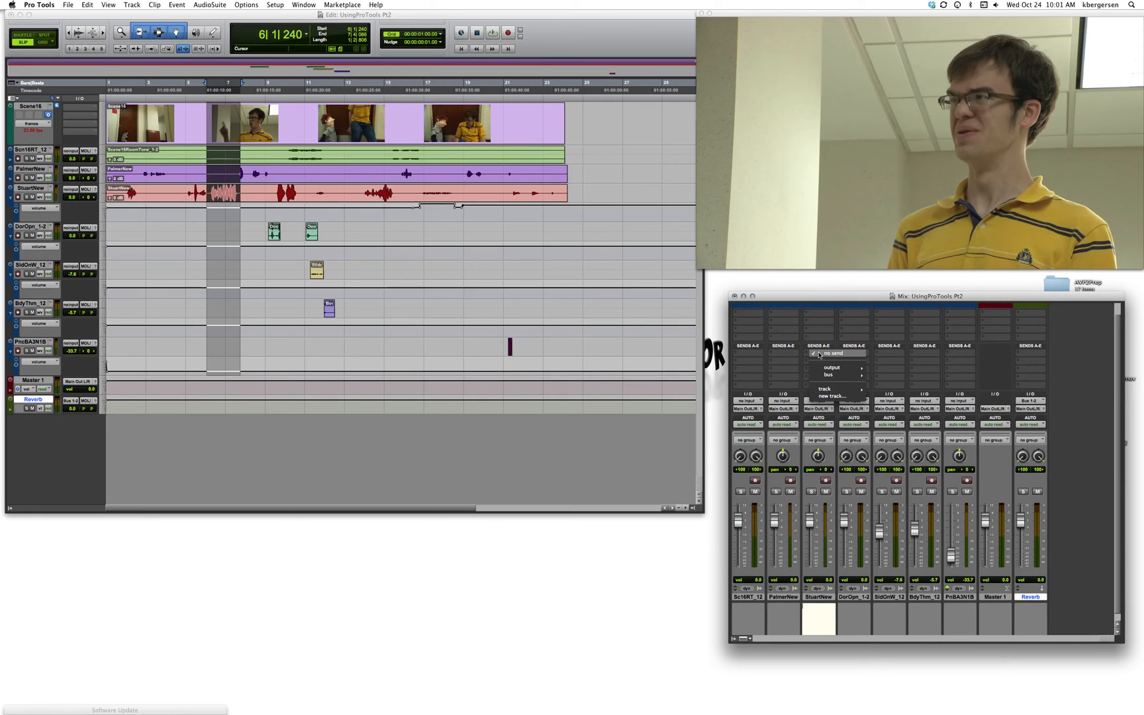
mouse_move(833, 376)
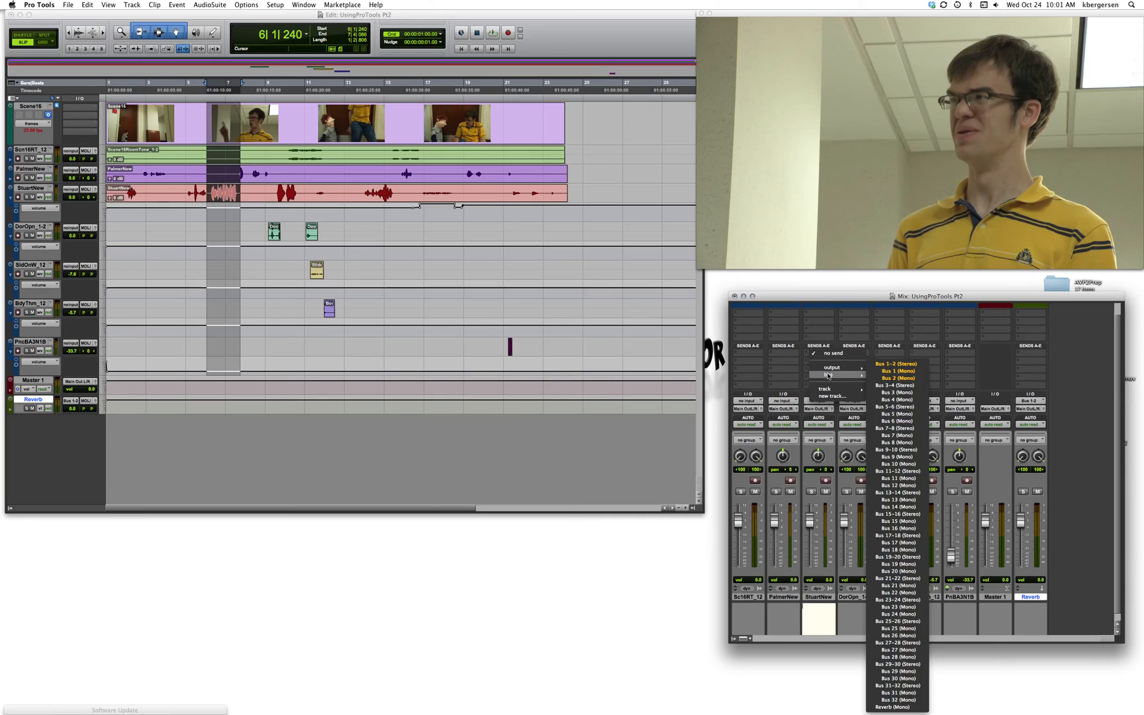
click(888, 364)
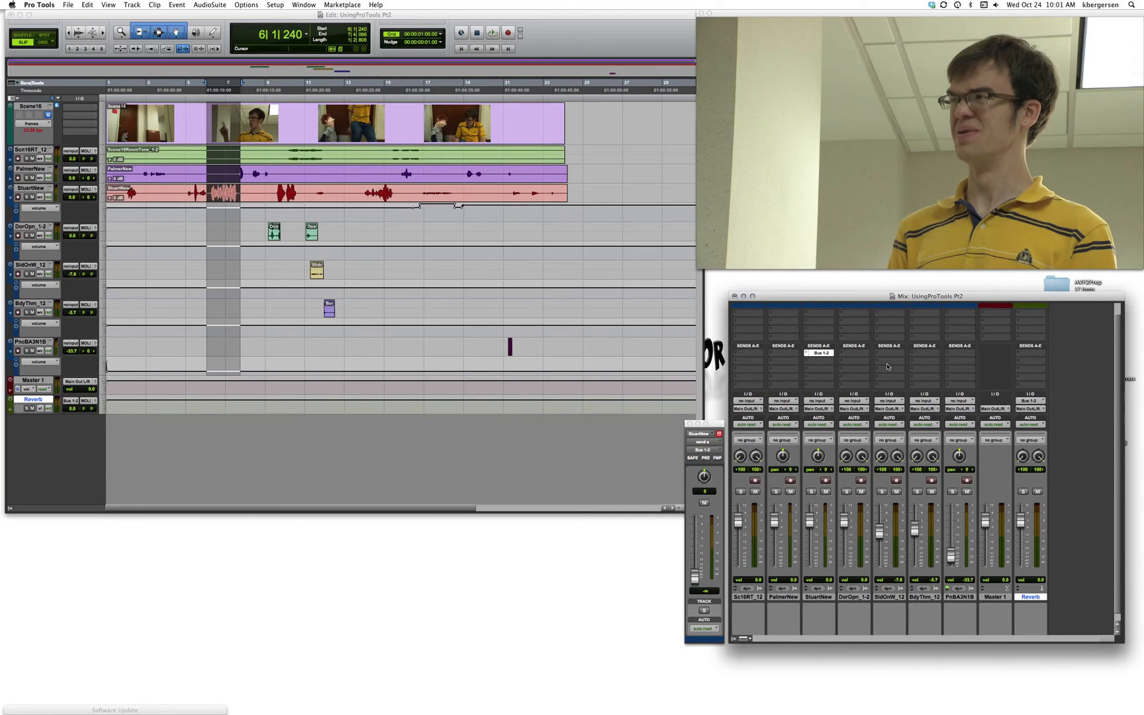
drag(714, 424, 711, 424)
drag(693, 575, 695, 535)
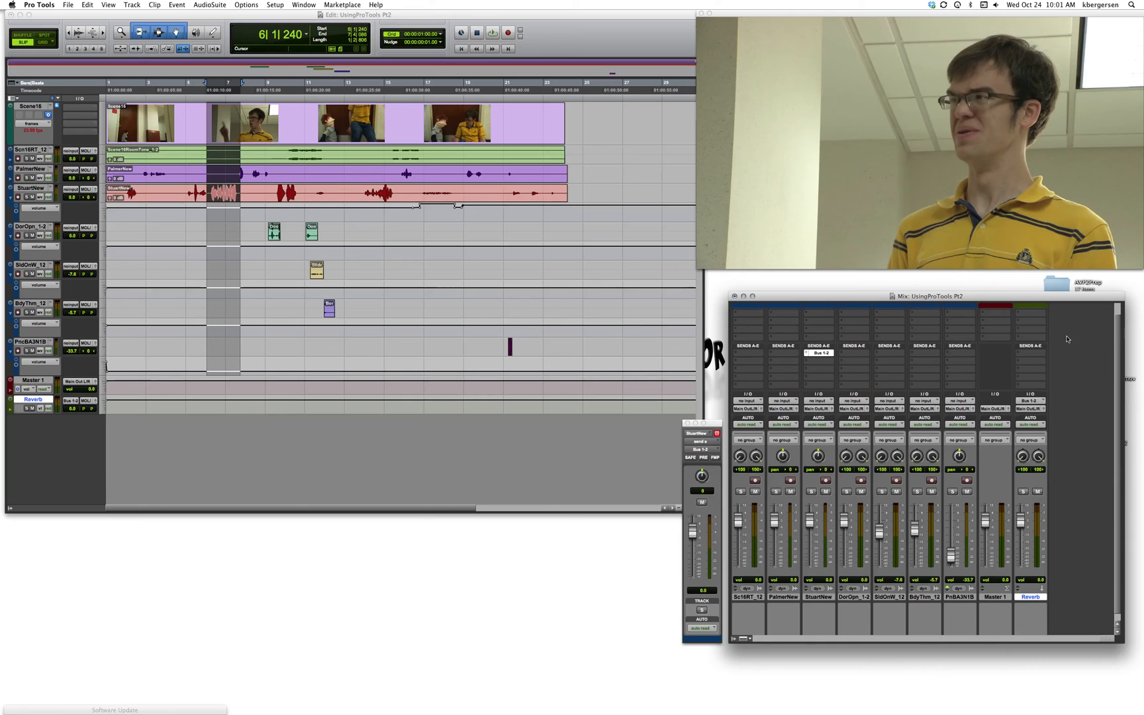
Insert the multichannel AIR Reverb (stereo) plug-in in the Reverb aux track's first insert slot
click(1031, 313)
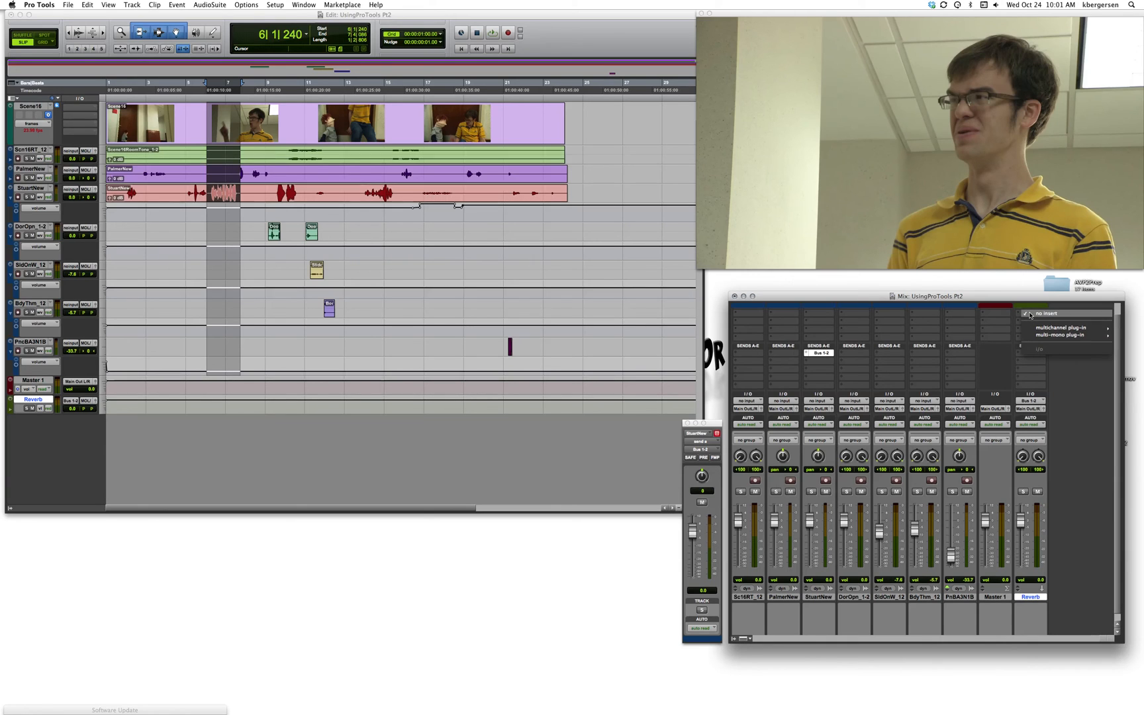
mouse_move(1037, 327)
mouse_move(997, 350)
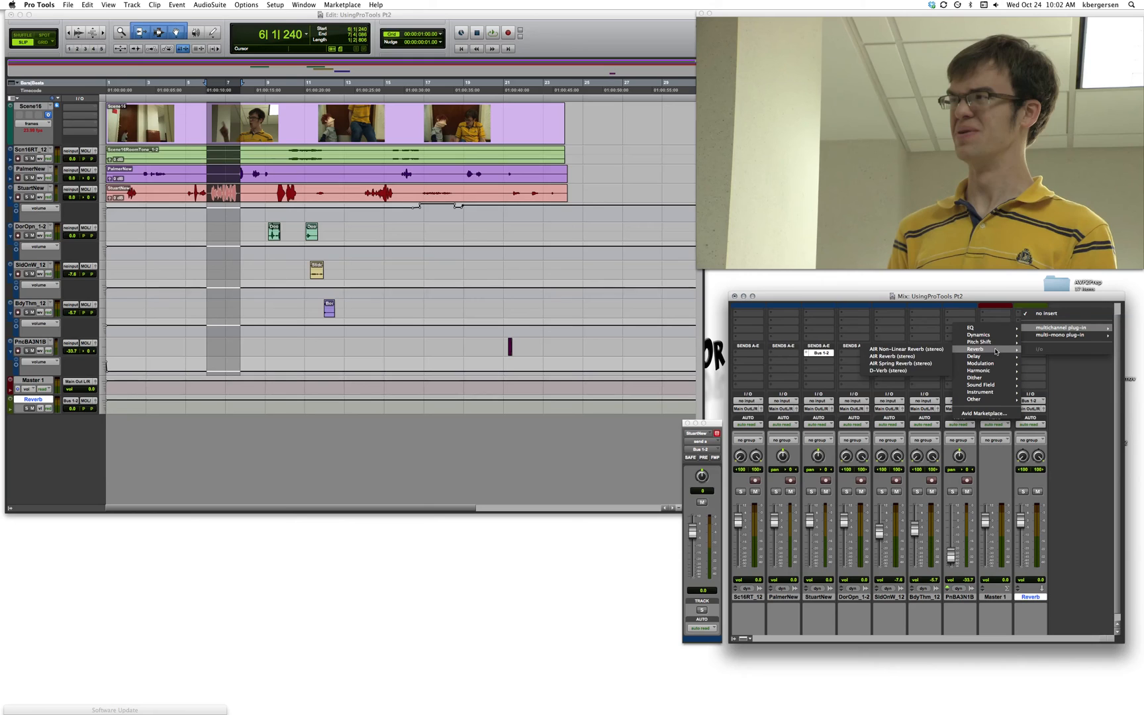
click(878, 358)
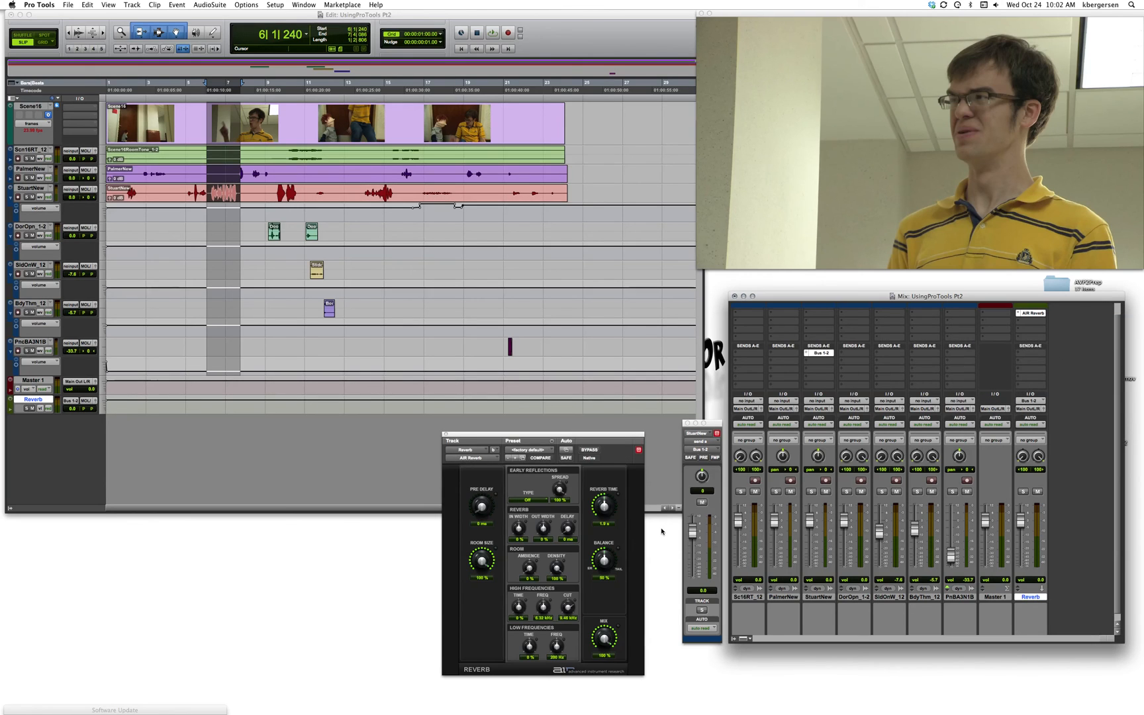
Play the selected passage and lower the StuartNew send level in stages to compare the amount of reverb
key(space)
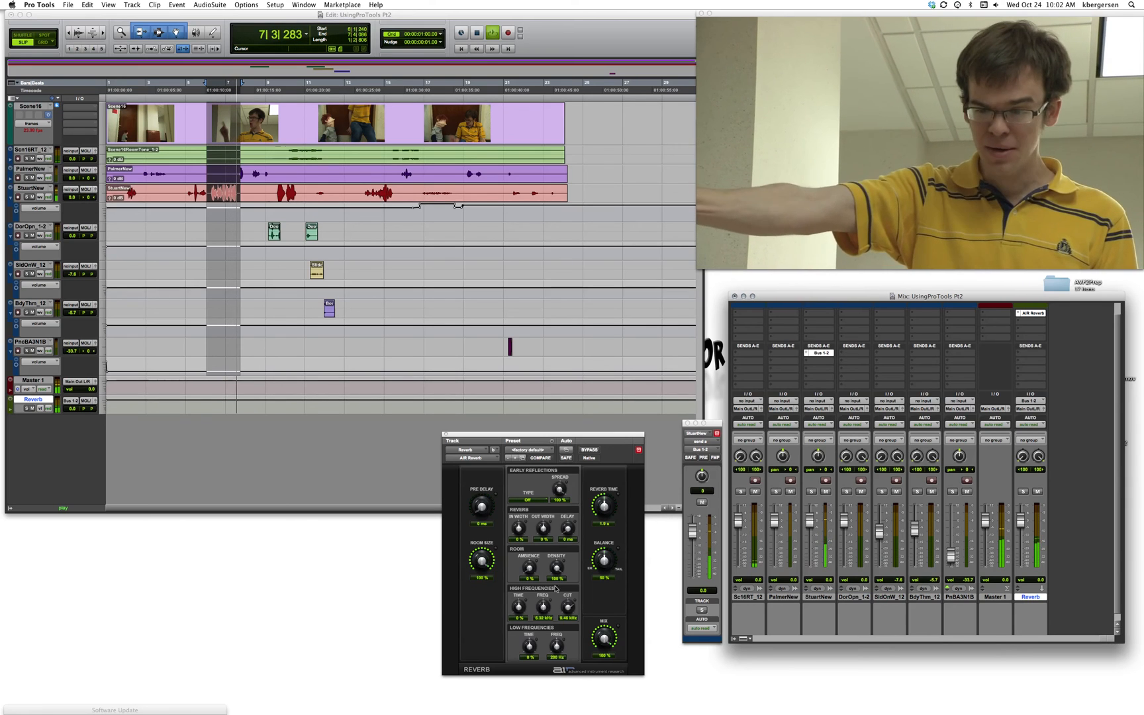
key(space)
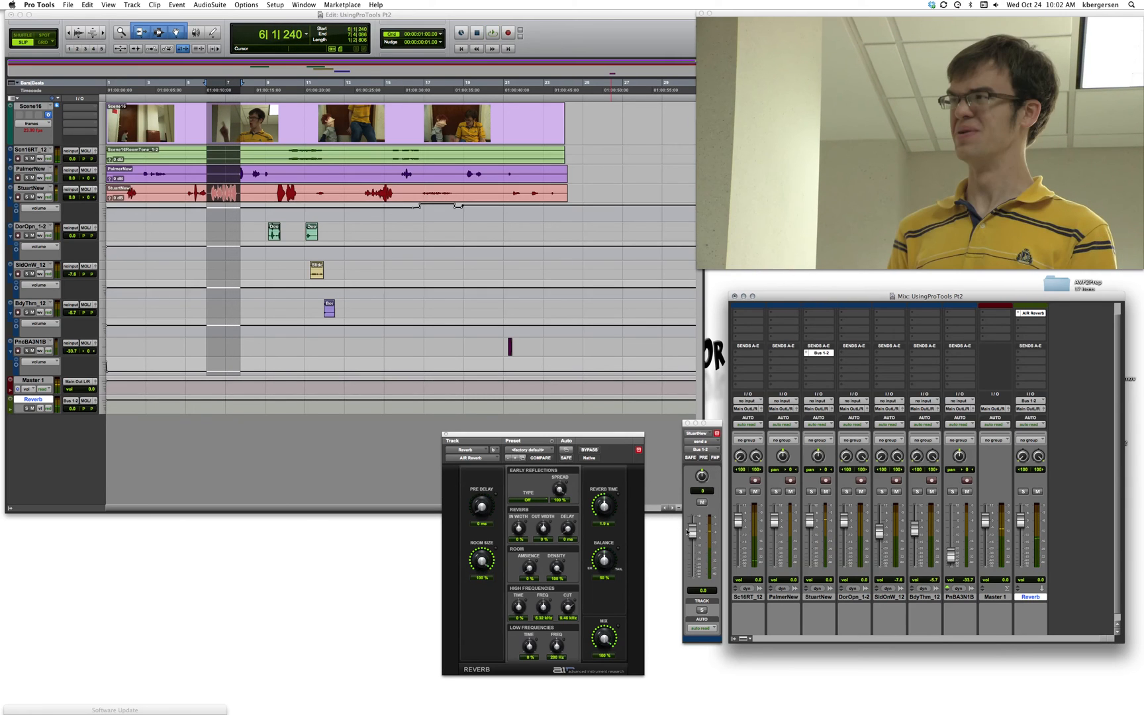
drag(688, 531, 689, 563)
key(space)
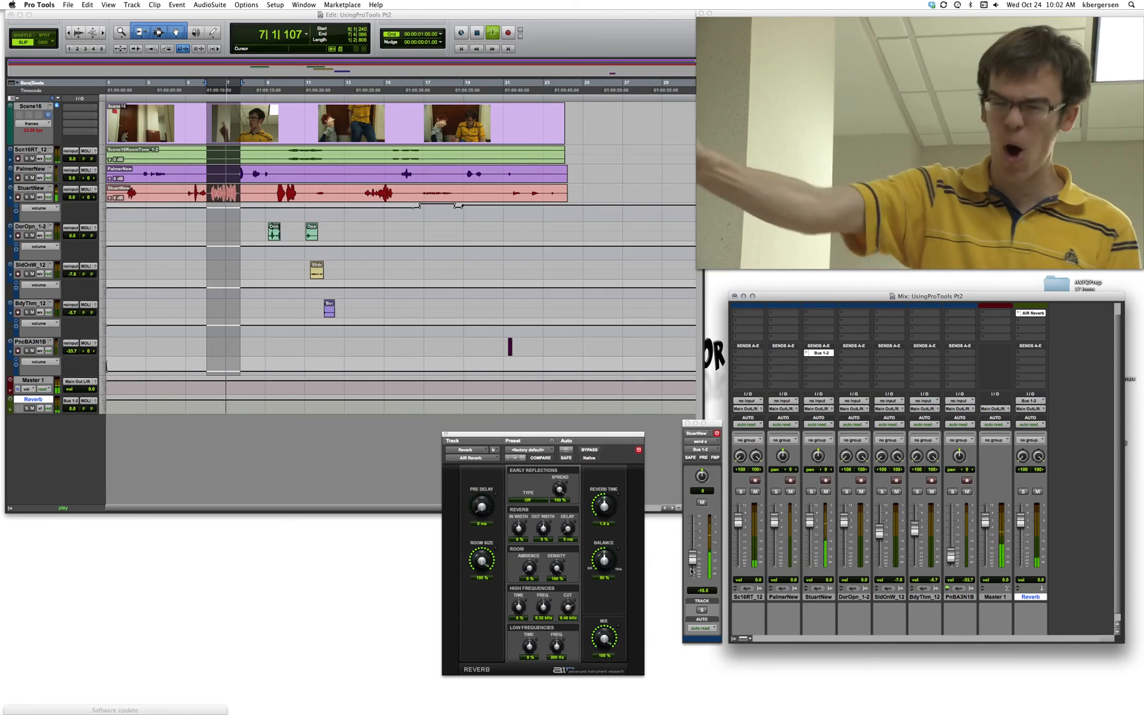
drag(692, 561, 692, 566)
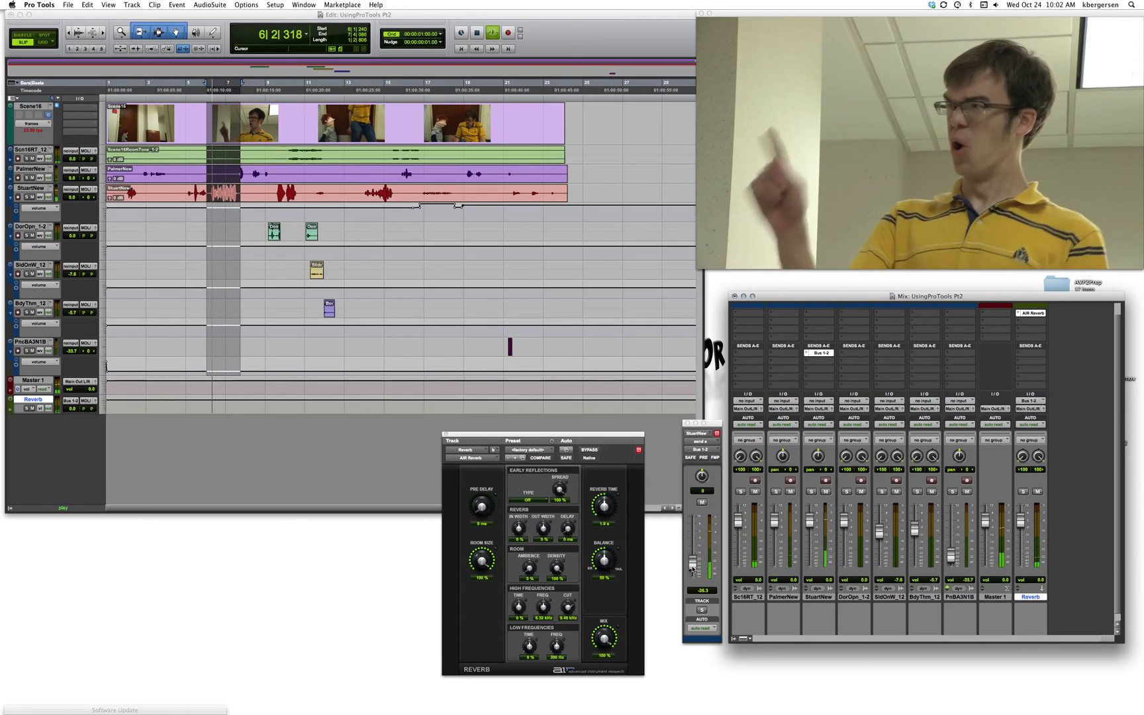
key(space)
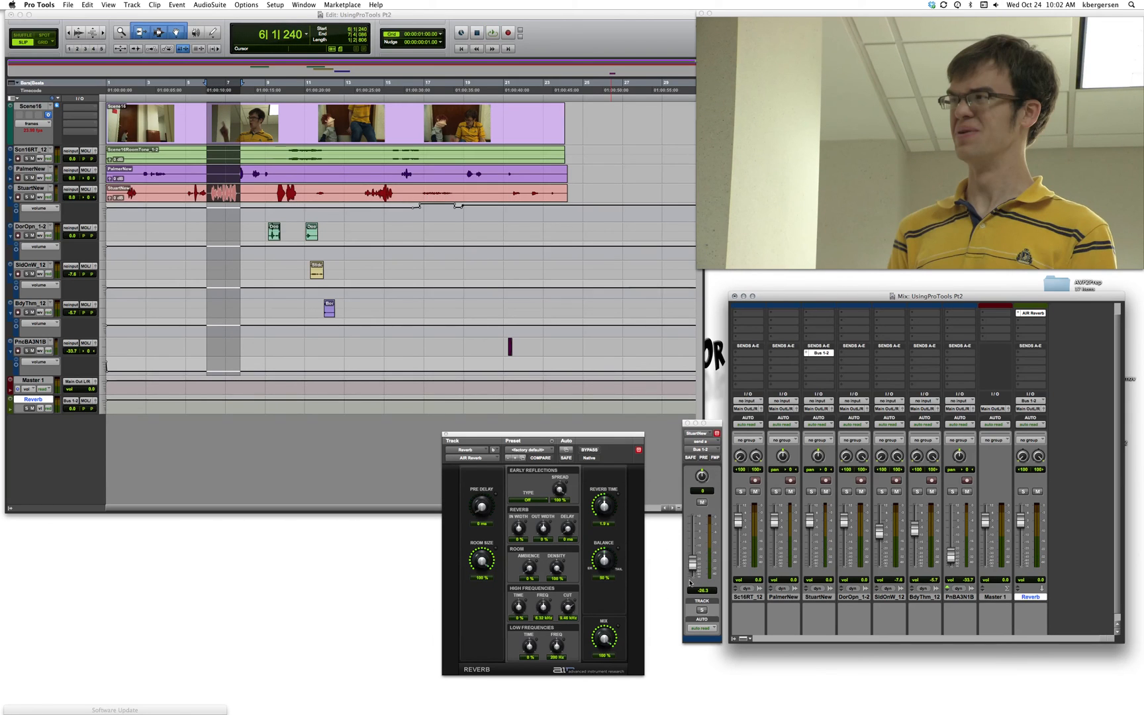
Raise the StuartNew send level back to near 0 dB and set the AIR Reverb room size to 10%
drag(694, 568, 691, 538)
drag(489, 561, 469, 569)
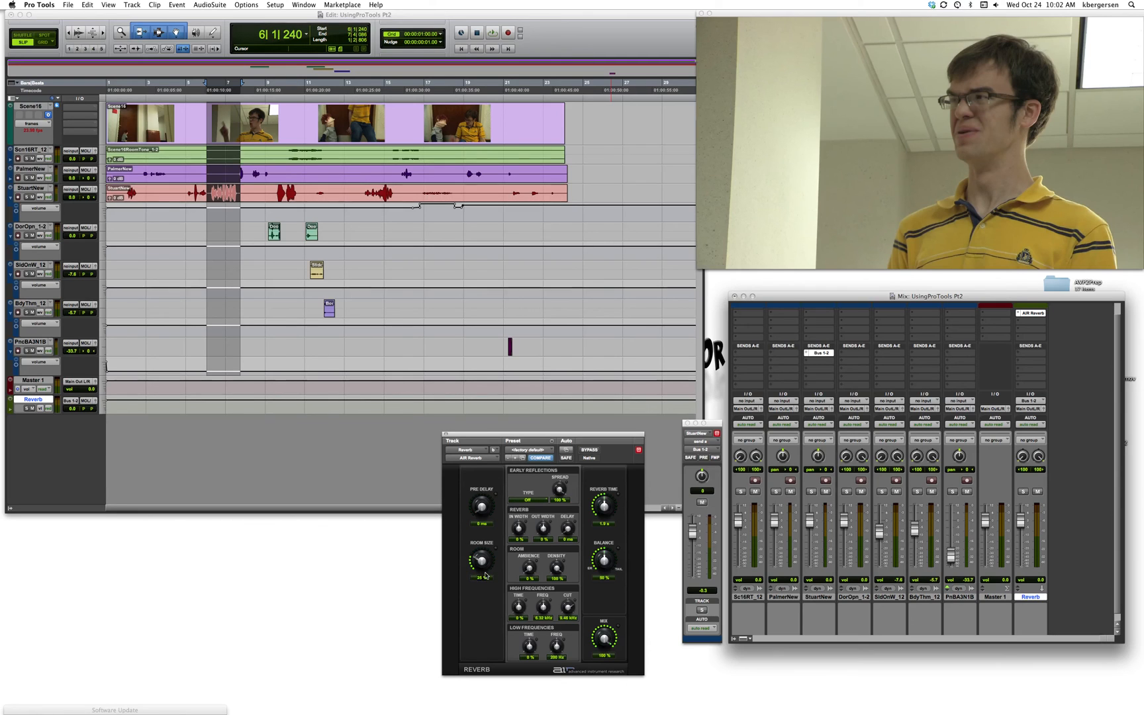
text(10)
key(Return)
Play the selection while lowering the StuartNew send level slightly, and compare the sound with AIR Reverb bypassed and active
key(space)
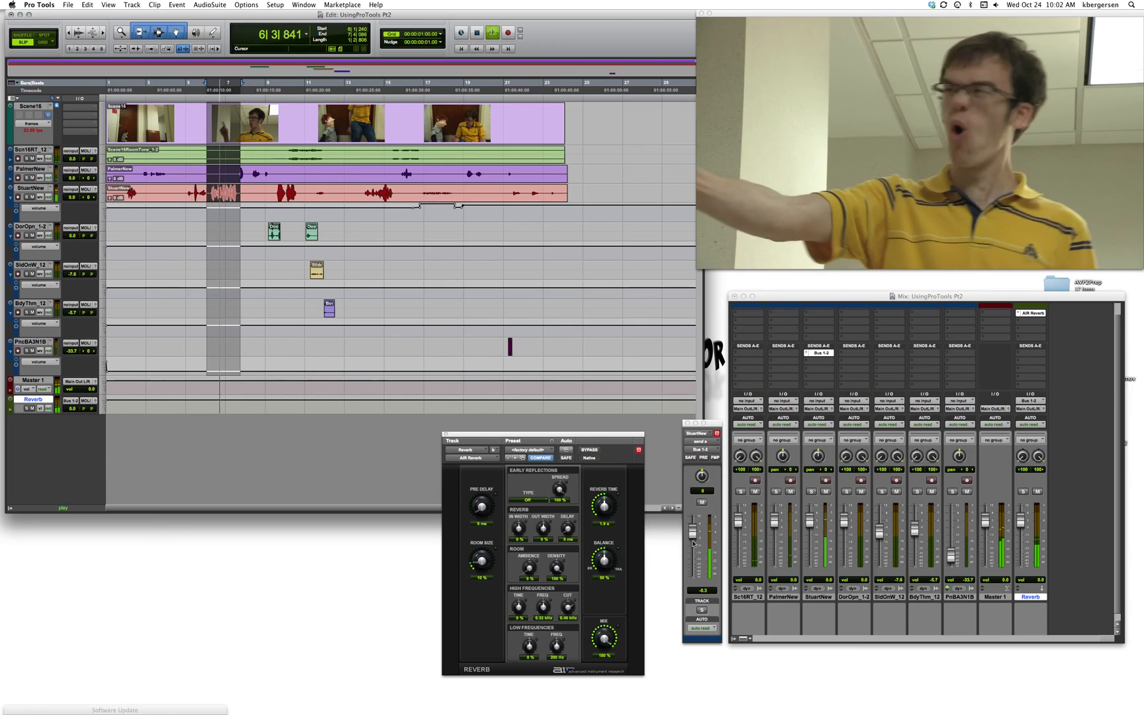
drag(693, 535, 691, 541)
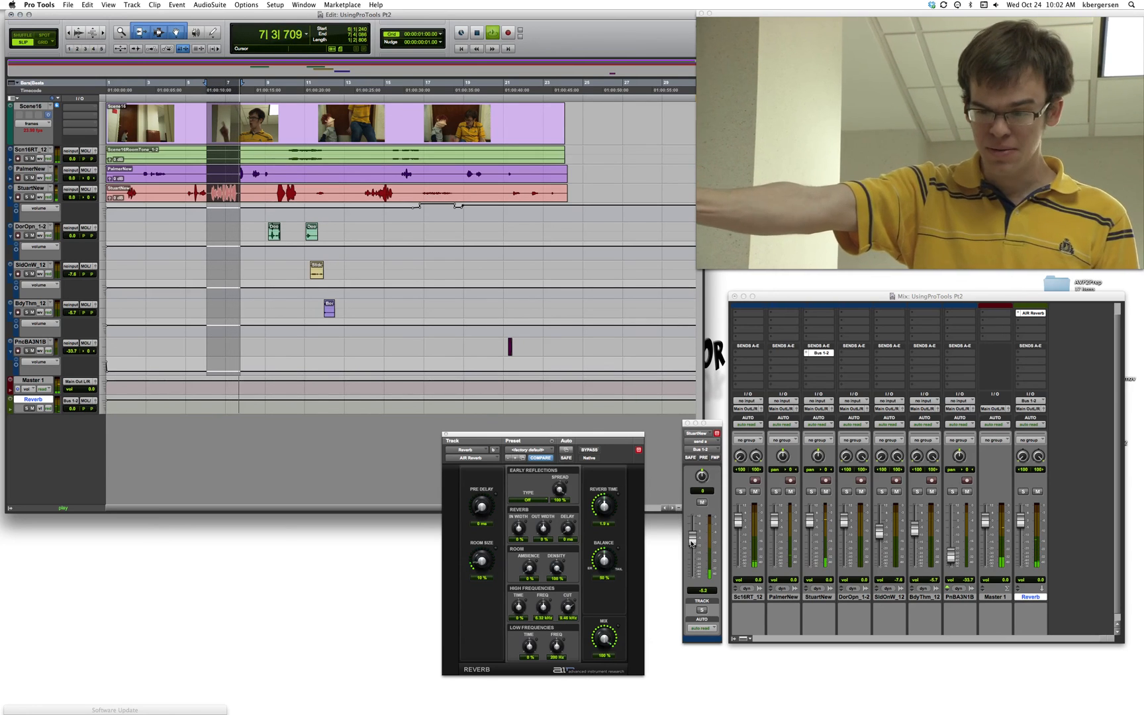
click(588, 451)
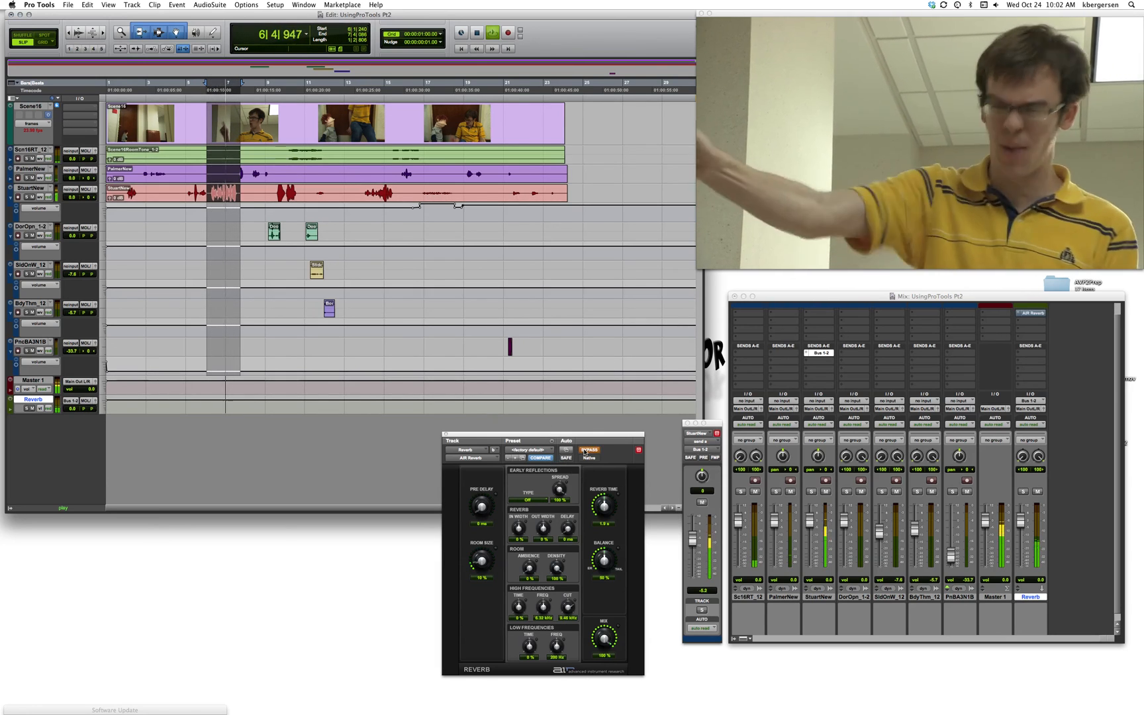
click(586, 450)
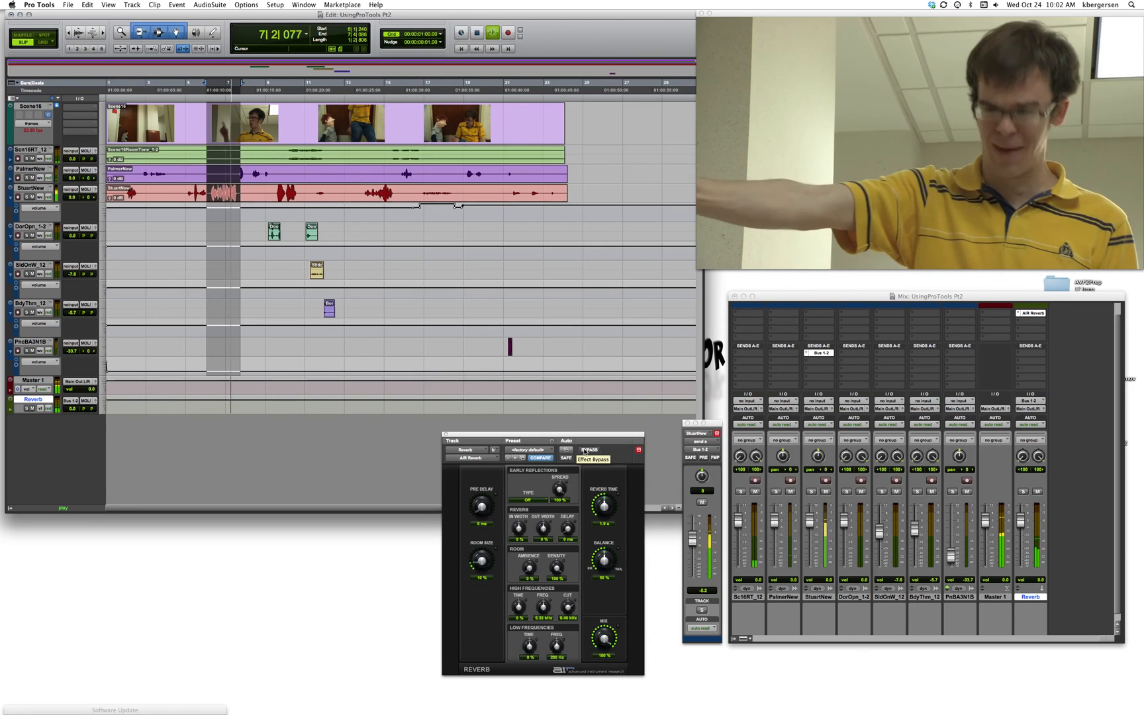
key(space)
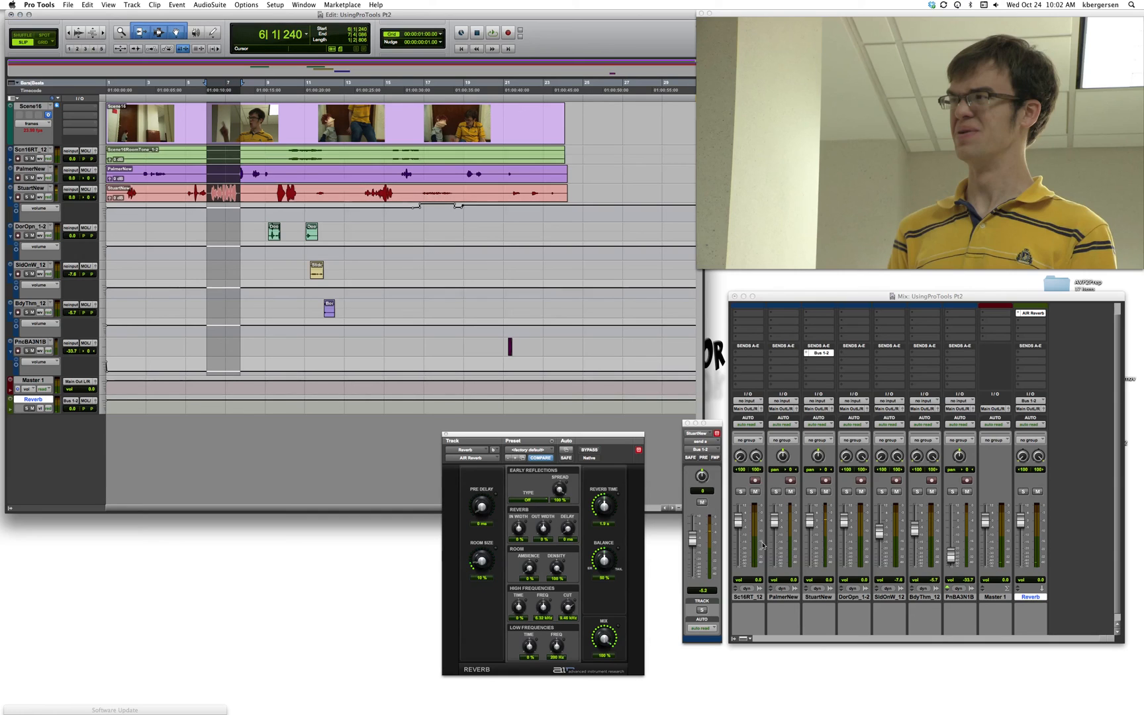
Add a send from the PalmerNew track to Bus 1-2 (Stereo)
click(788, 354)
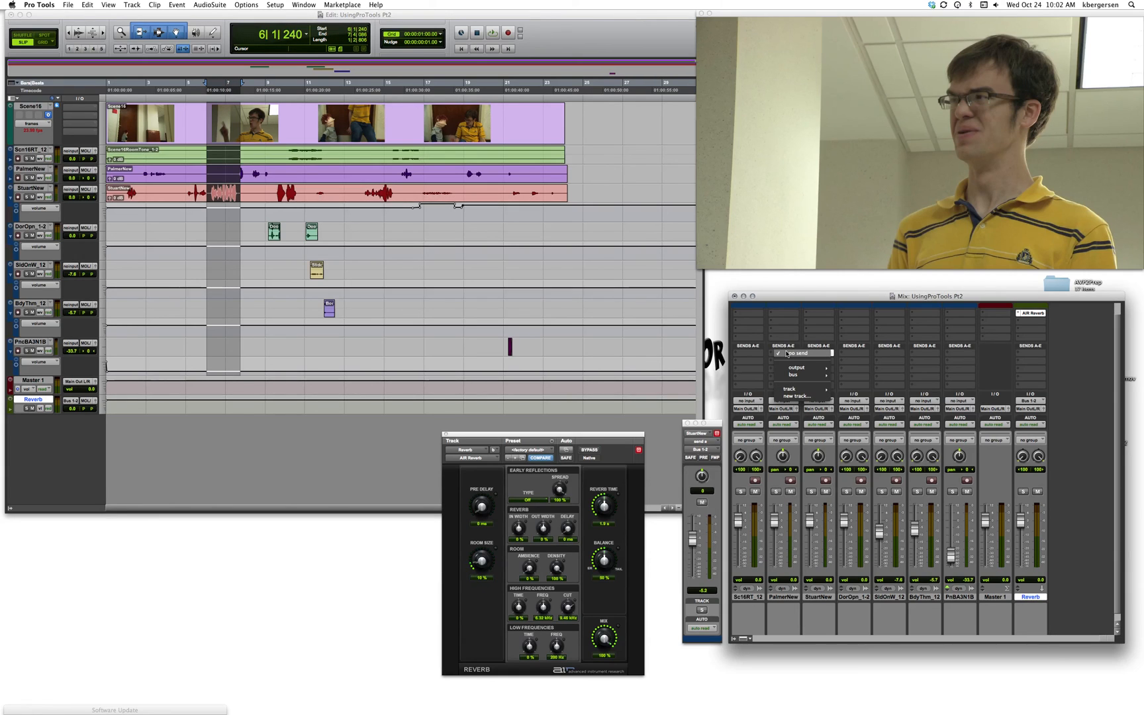
mouse_move(794, 376)
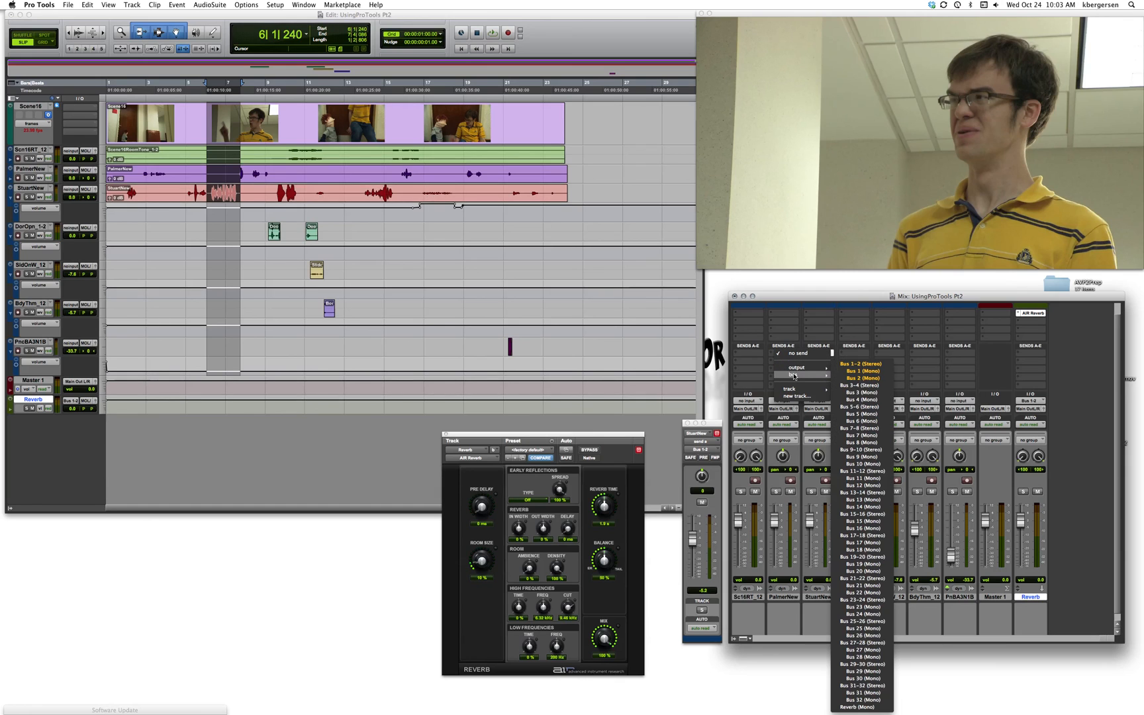
click(863, 364)
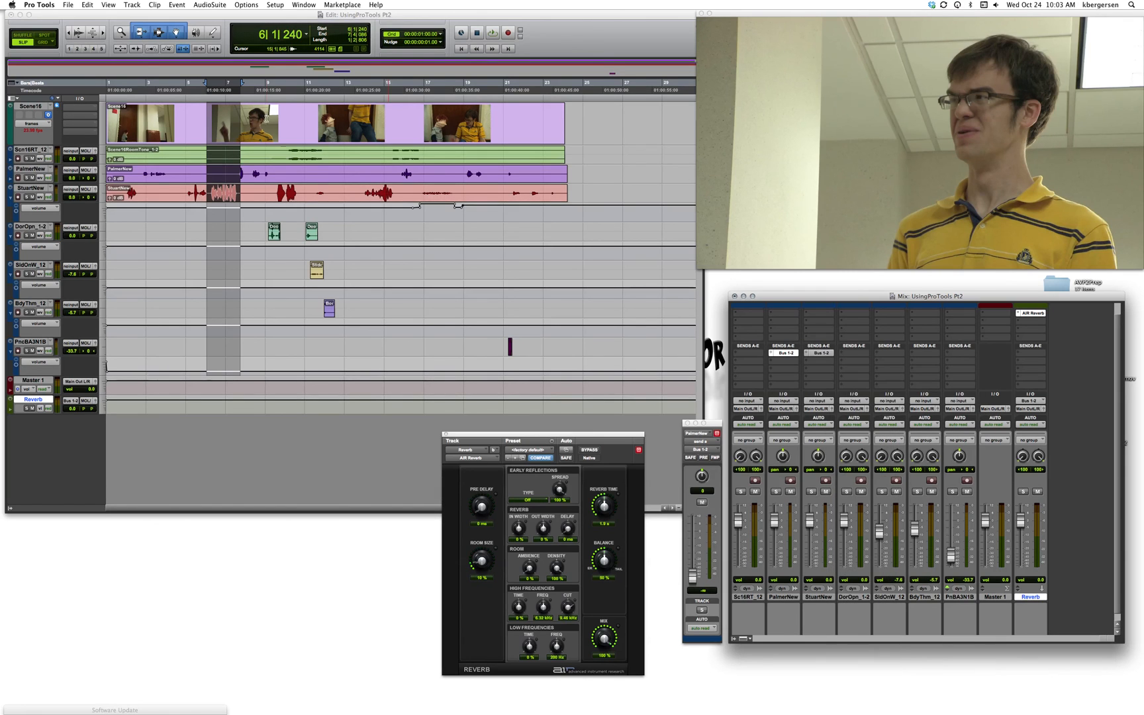
Place the playback start within bar 6 on the timeline and play the scene from there
click(217, 84)
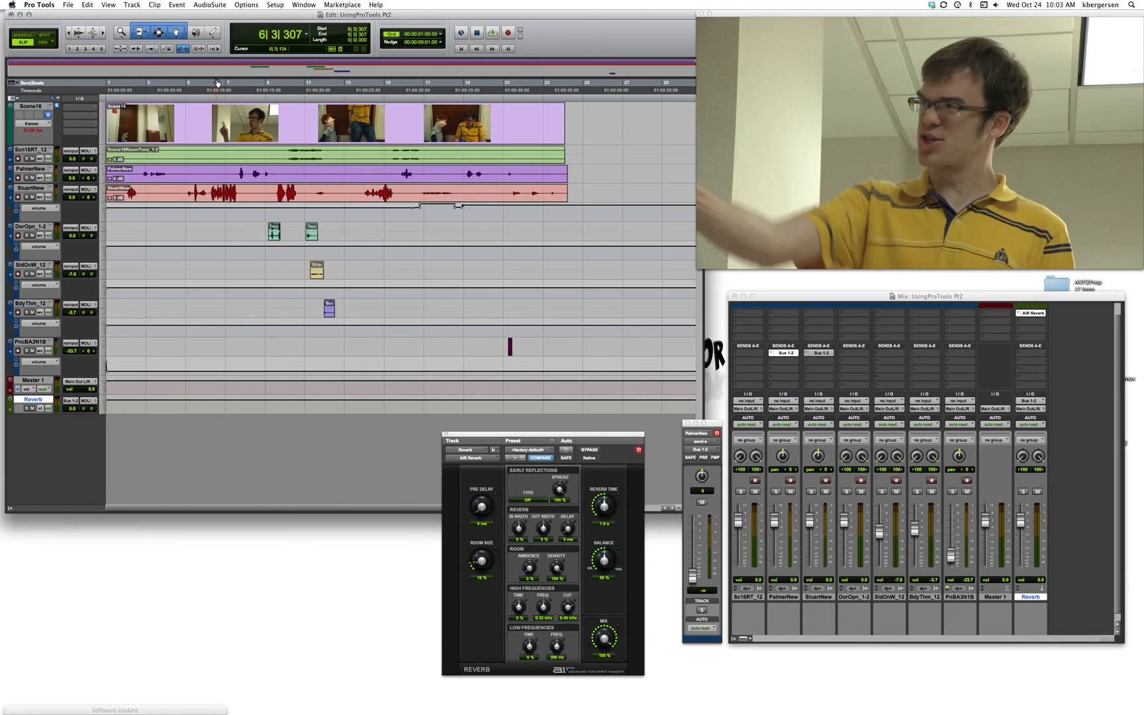
key(space)
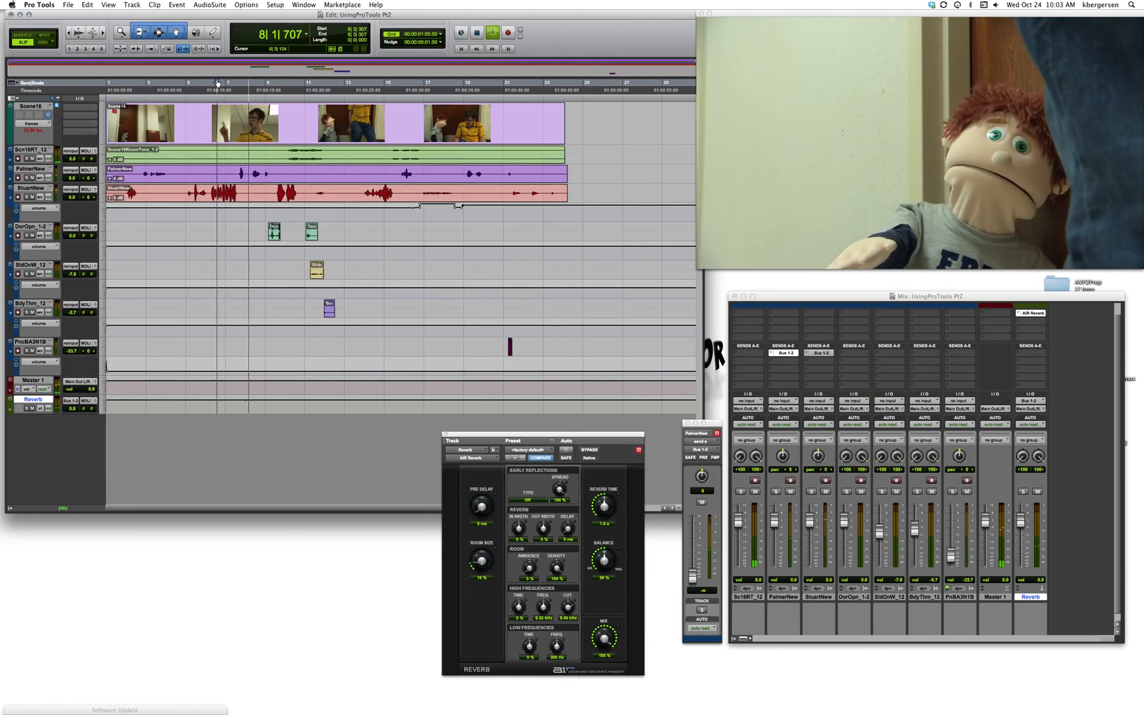
key(space)
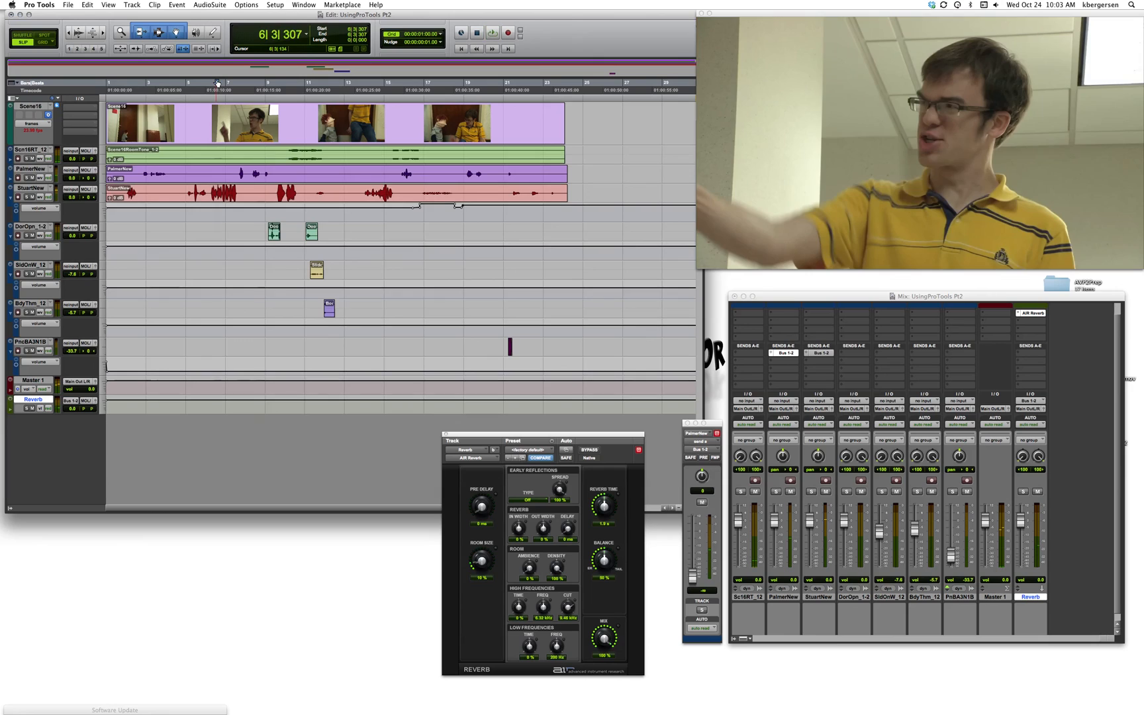